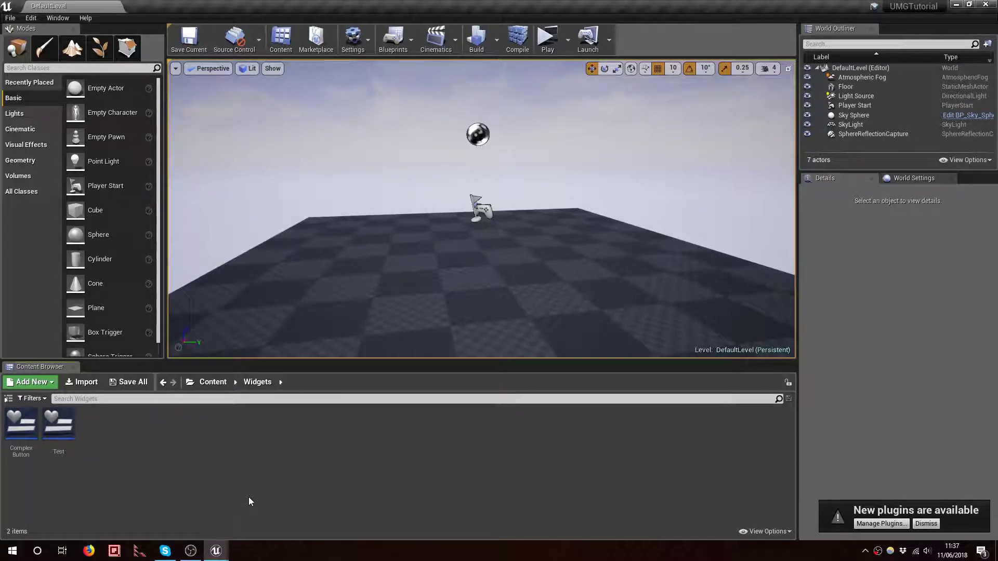
Open the ComplexButton widget and review its rounded end images, event graph and text block
left_click(20, 419)
double_click(21, 419)
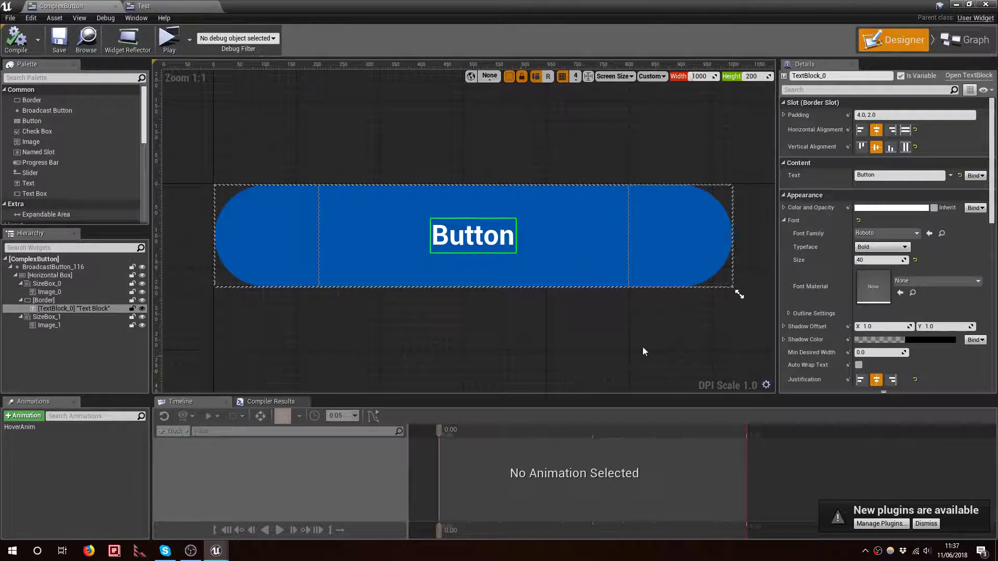
left_click(297, 249)
left_click(706, 222)
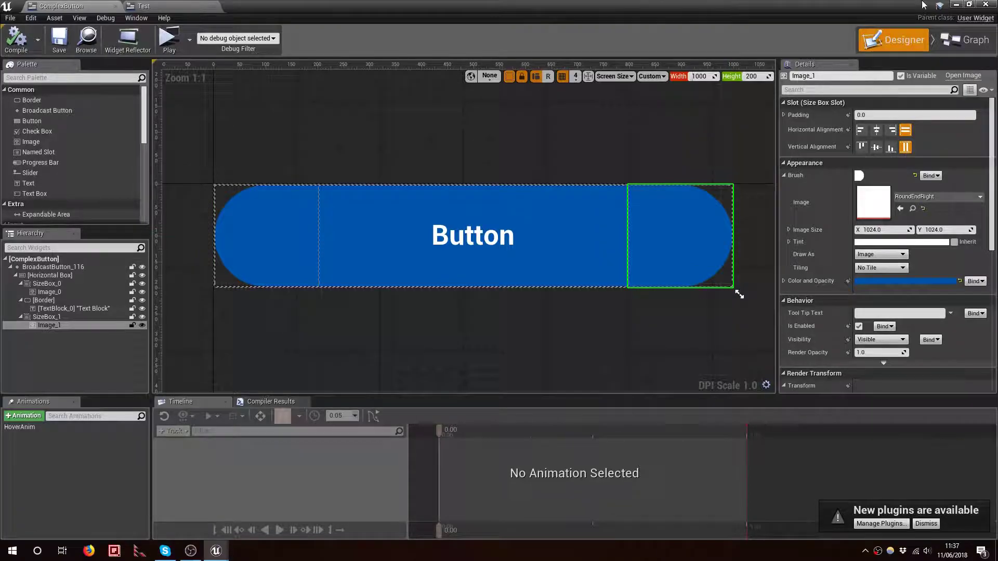
left_click(966, 40)
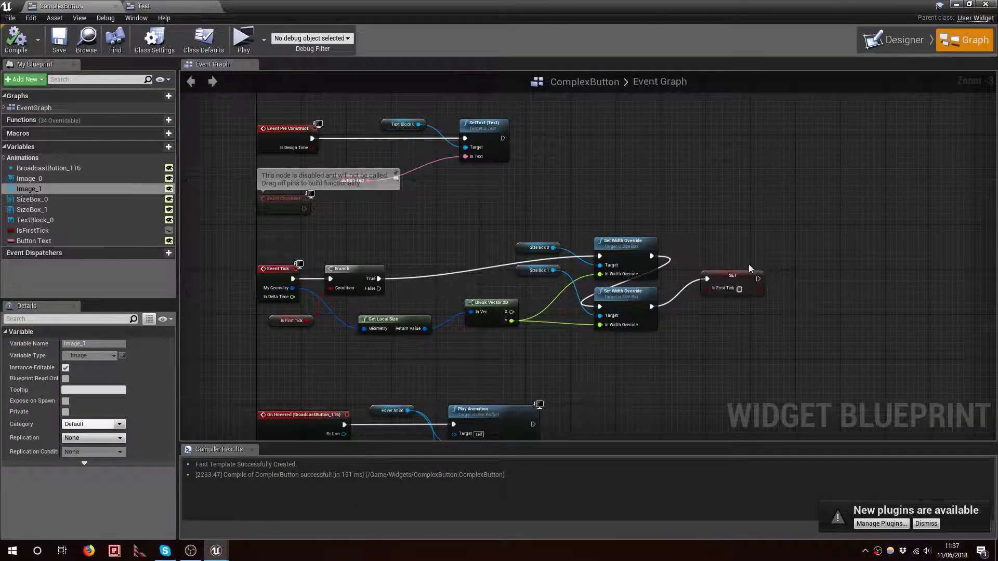
left_click(895, 36)
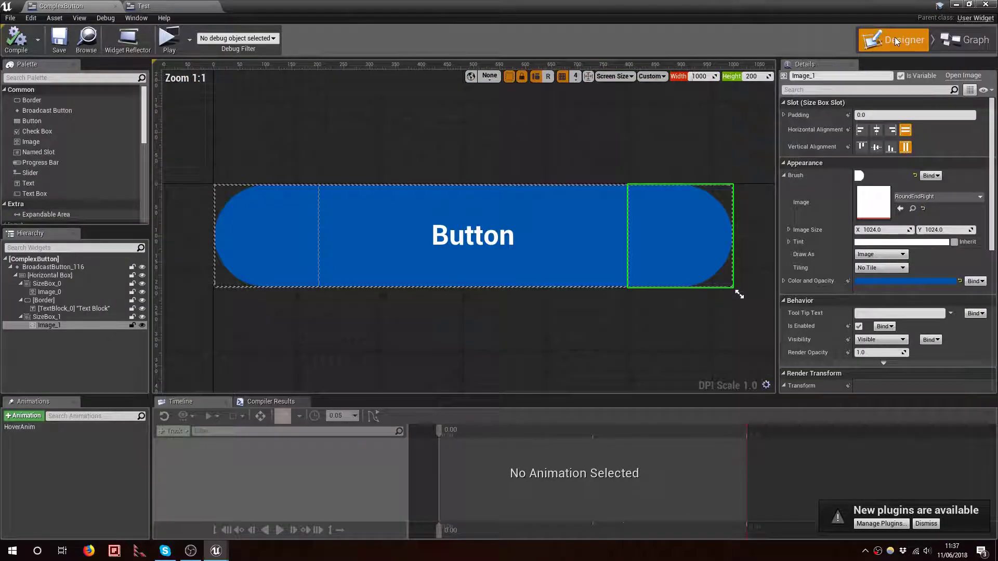
left_click(463, 237)
right_click_drag(486, 323, 454, 319)
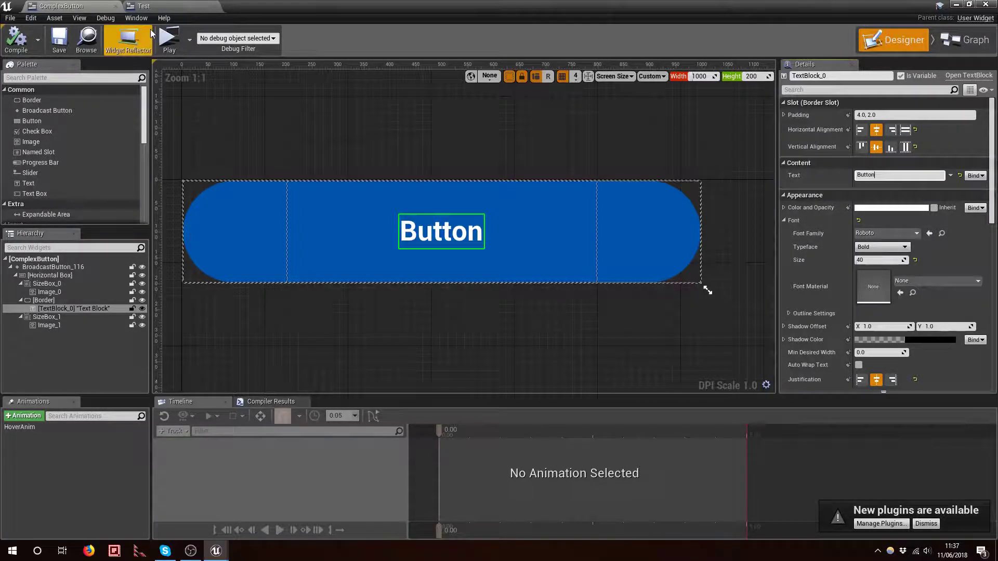
Return to the level editor and open the Test widget from the Widgets folder
left_click(957, 5)
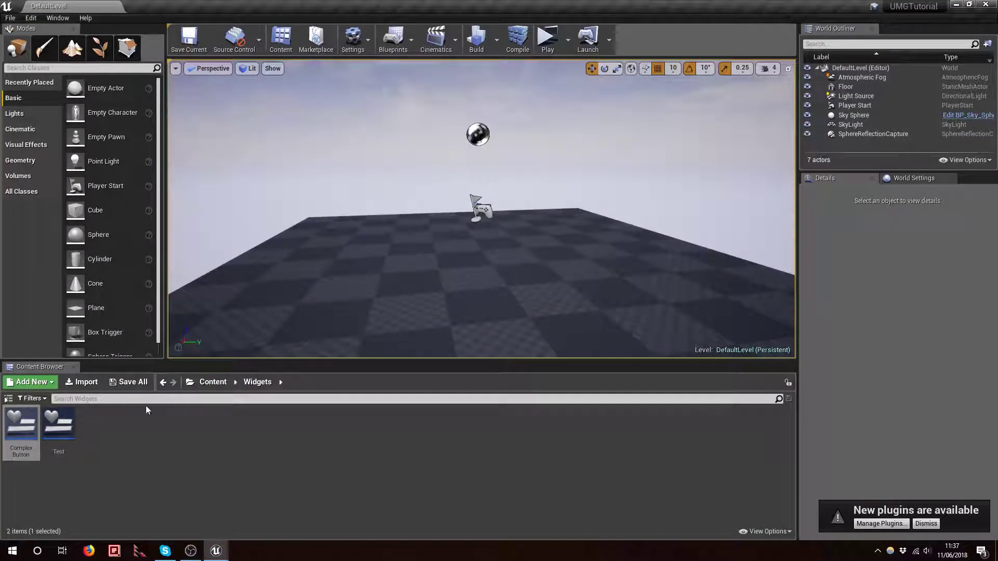
double_click(68, 432)
right_click_drag(344, 171, 365, 144)
Place a Complex Button on the Test canvas at about 296, 52 and resize it to about 547 by 308
scroll(52, 138, "down", 2)
left_click_drag(39, 221, 302, 89)
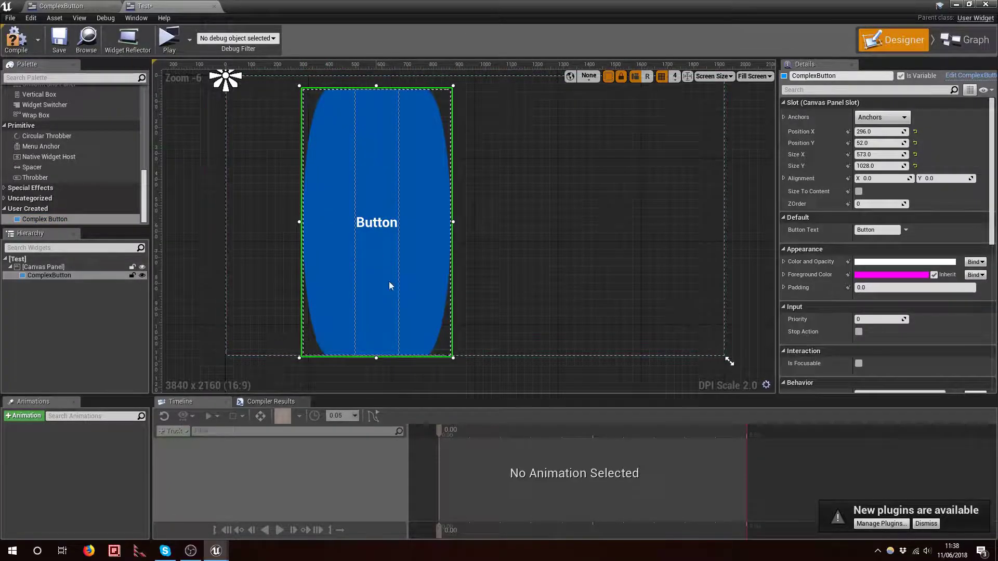
left_click_drag(453, 358, 446, 171)
Add a second, thin Complex Button to the right of the first, at about 910, 232 and about 839 by 86 in size
left_click_drag(45, 218, 532, 136)
right_click_drag(679, 345, 669, 289)
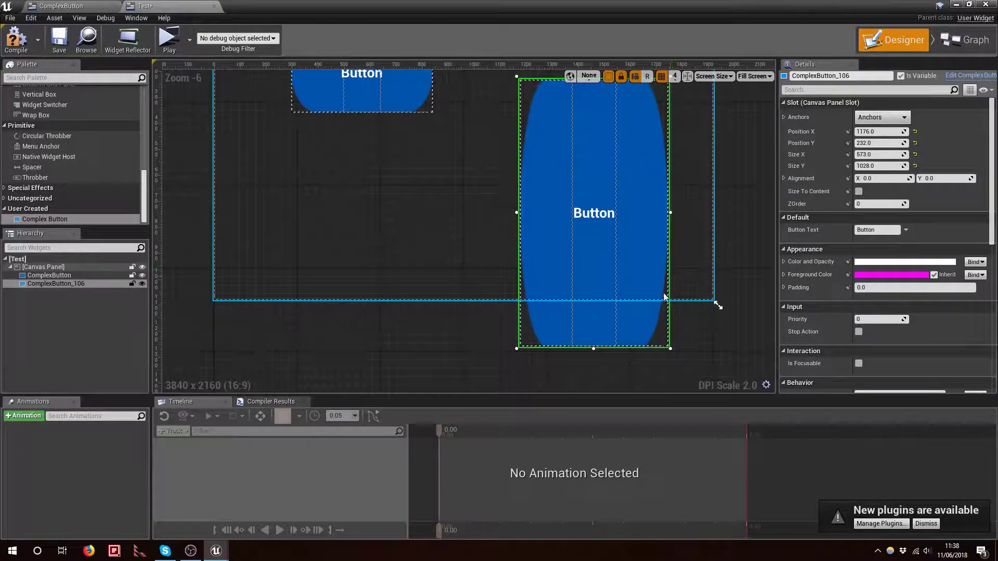
left_click_drag(592, 348, 593, 102)
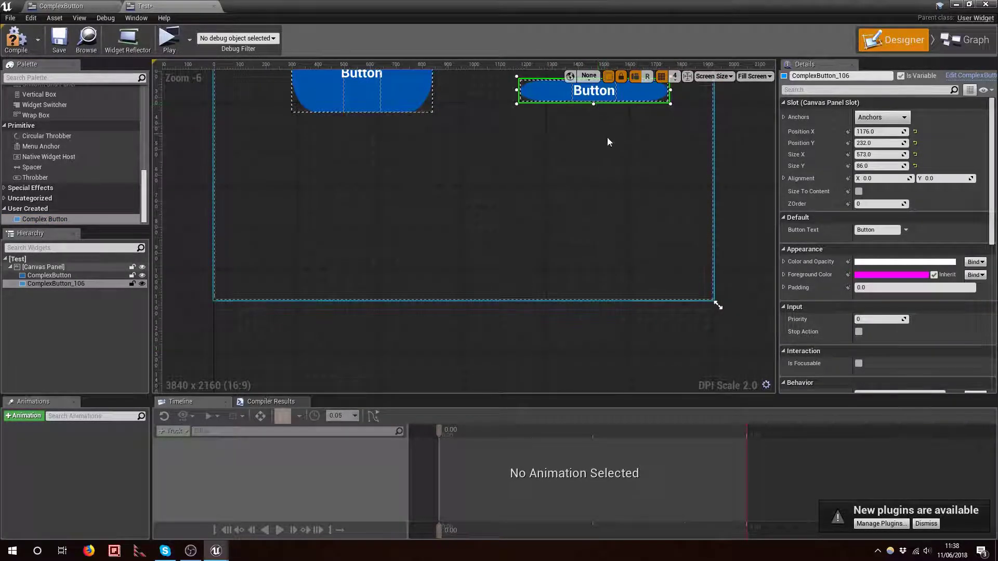
right_click_drag(605, 136, 583, 270)
left_click_drag(510, 225, 443, 225)
right_click_drag(502, 347, 526, 250)
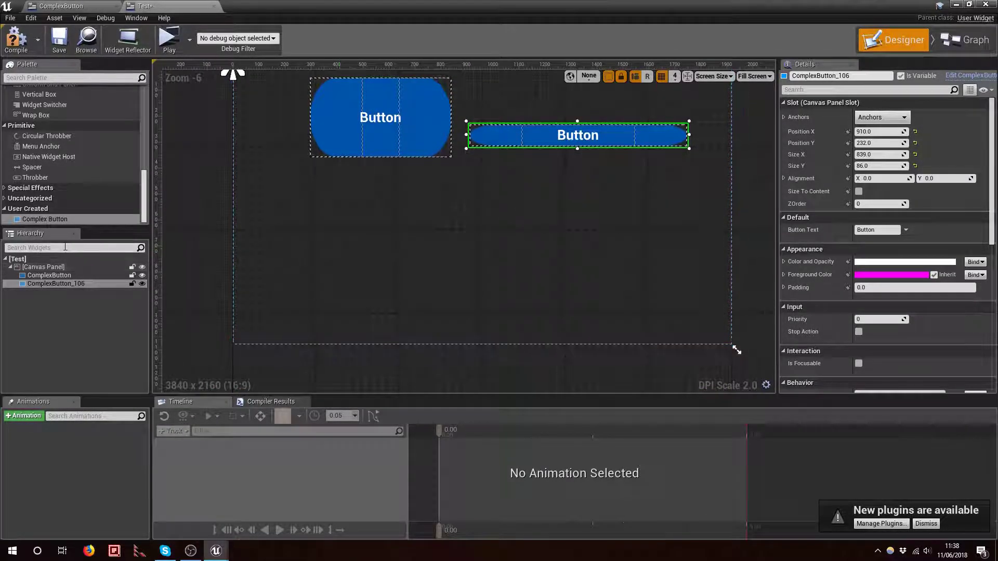
Add a third, large Complex Button below the others, at about 140, 480 and about 1265 by 408 in size
left_click_drag(44, 220, 360, 189)
left_click_drag(509, 322, 614, 311)
right_click_drag(614, 310, 620, 216)
left_click_drag(484, 365, 483, 203)
right_click_drag(483, 204, 459, 393)
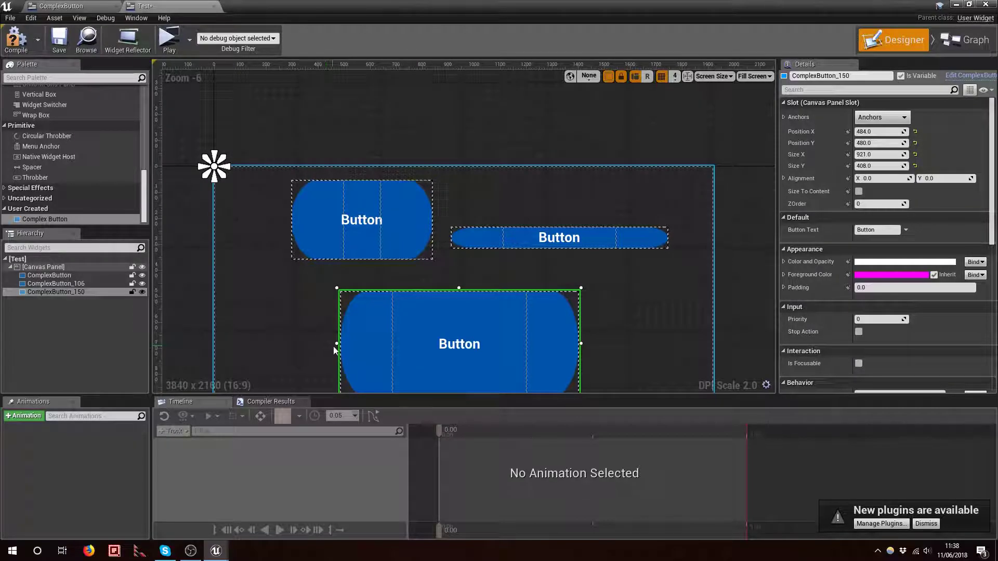
left_click_drag(338, 344, 248, 344)
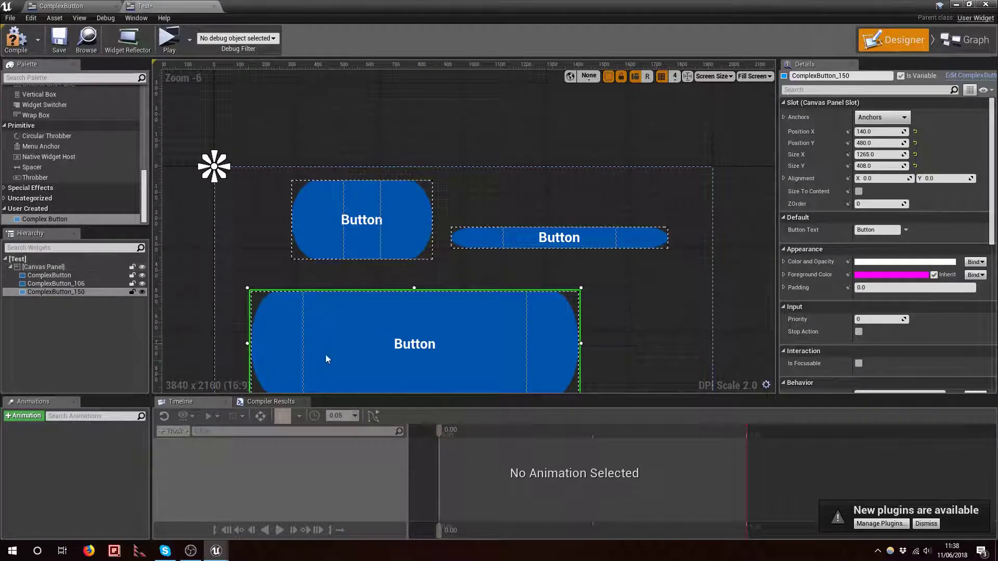
Compile and save the Test widget, preview the three buttons in a running game, and end the preview
right_click_drag(566, 355, 568, 276)
right_click_drag(674, 256, 675, 262)
left_click(14, 45)
left_click(58, 42)
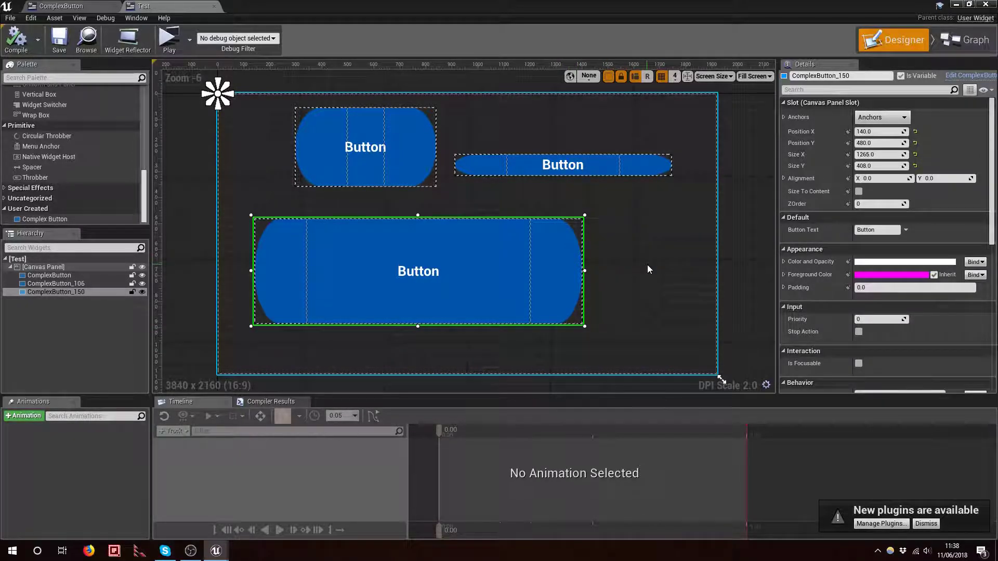
left_click(170, 42)
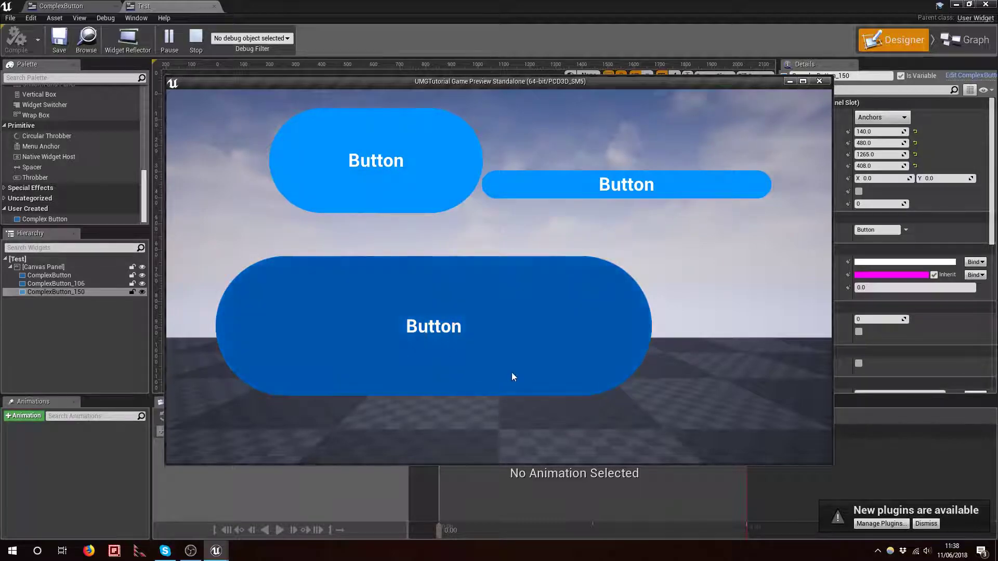
left_click(820, 82)
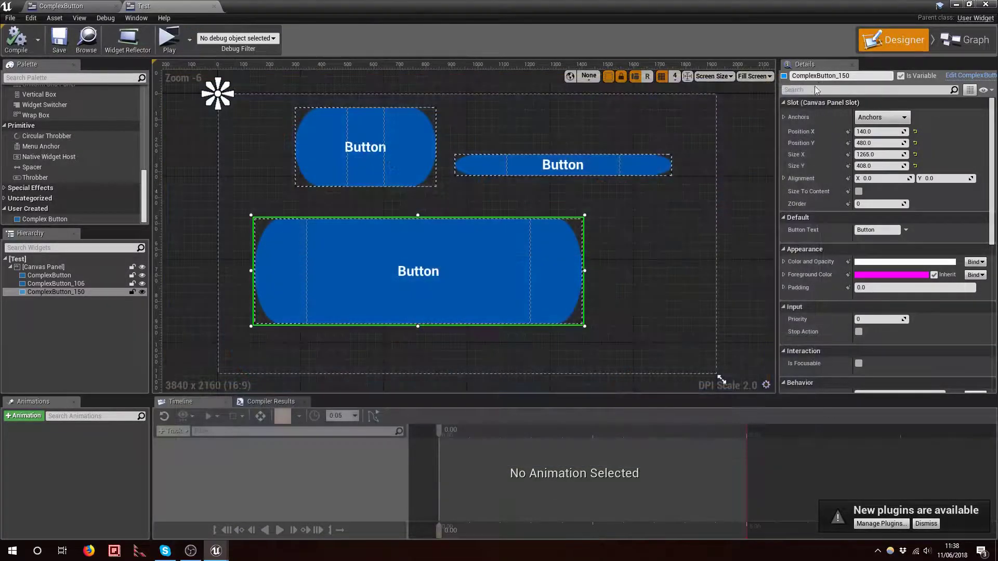
Delete all three Complex Buttons from the Test widget's canvas
scroll(619, 310, "down", 1)
scroll(623, 290, "down", 1)
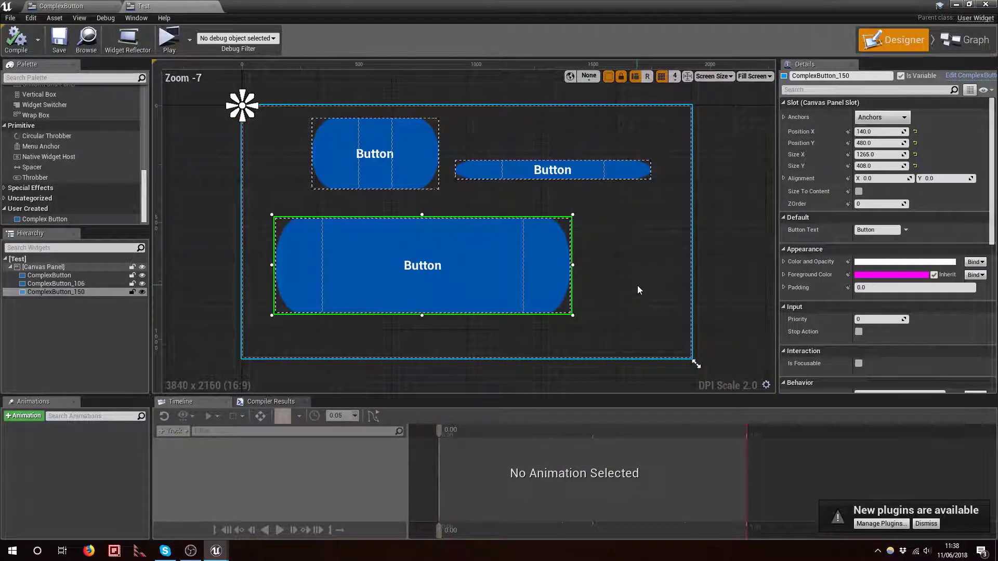
left_click(39, 275)
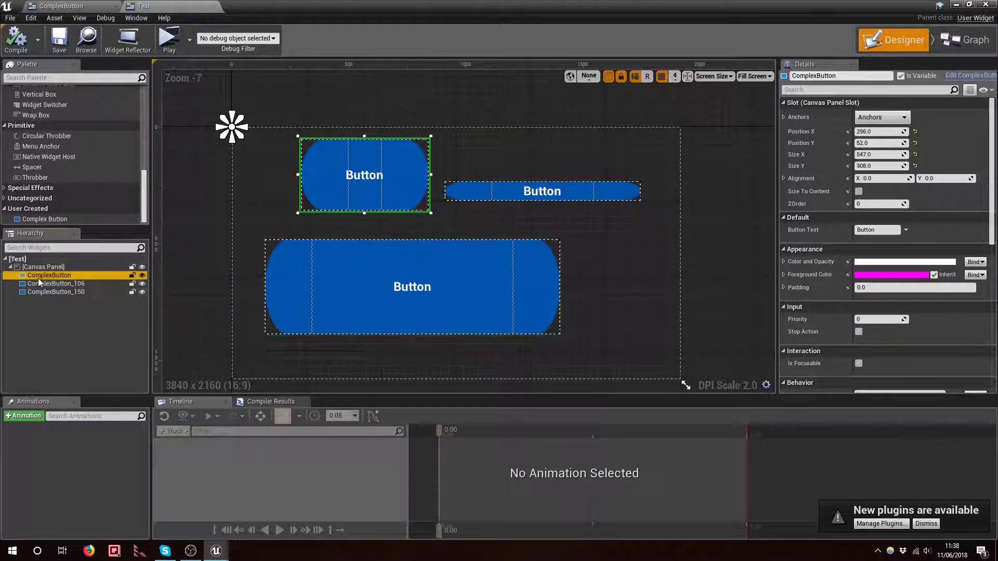
left_click(41, 292, "shift")
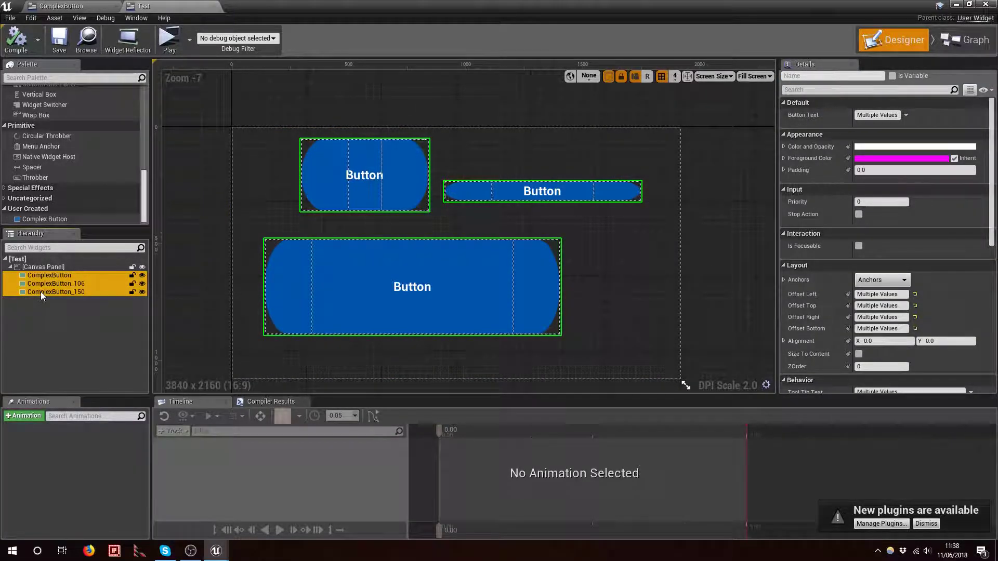
key("Delete")
Place an Image widget on the empty Test canvas at about 372, 272
right_click_drag(435, 332, 415, 303)
right_click_drag(430, 199, 437, 211)
scroll(45, 139, "up", 6)
scroll(48, 143, "up", 3)
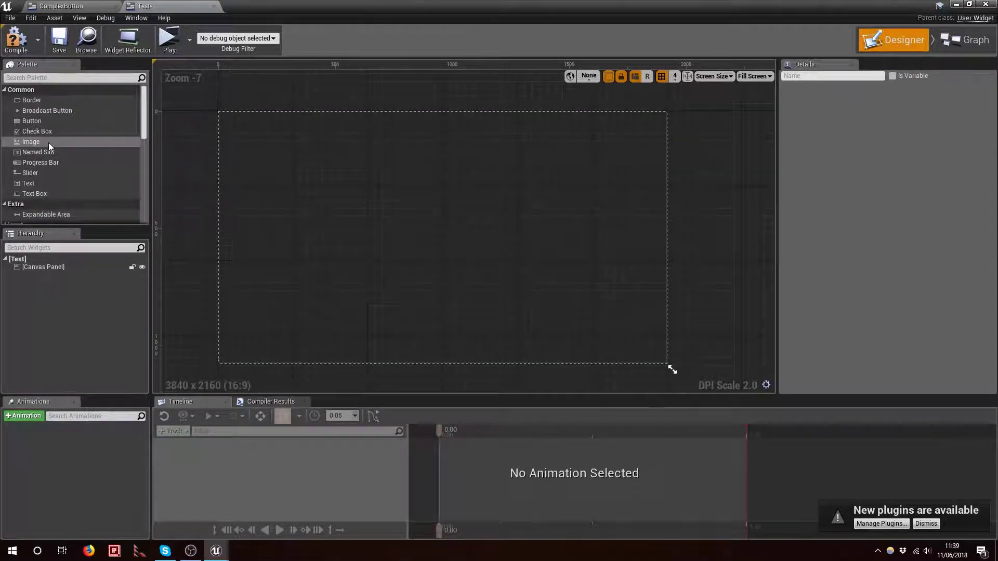
left_click_drag(31, 142, 308, 180)
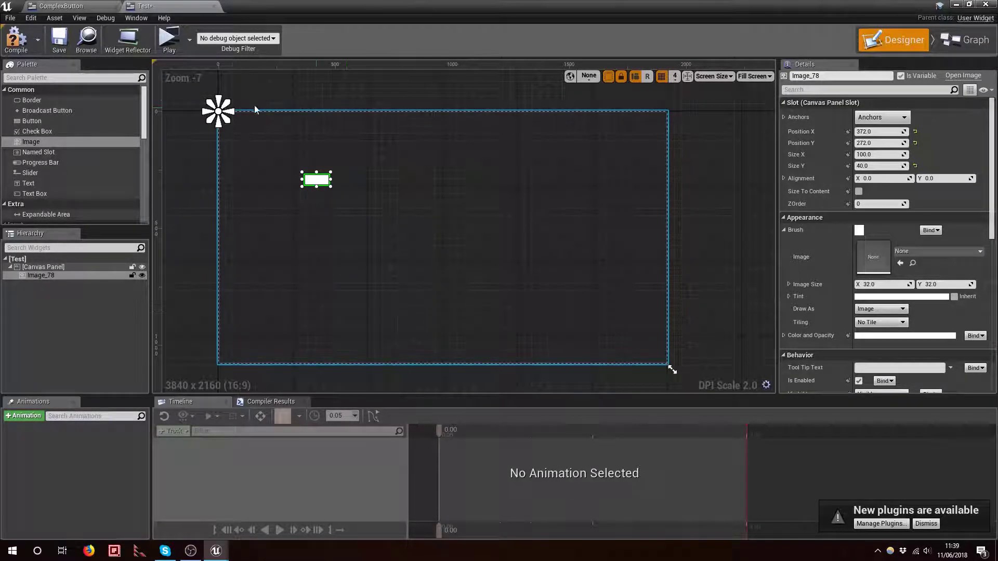
Anchor the image to stretch in both directions and match its position so it fills the whole canvas
left_click(49, 276)
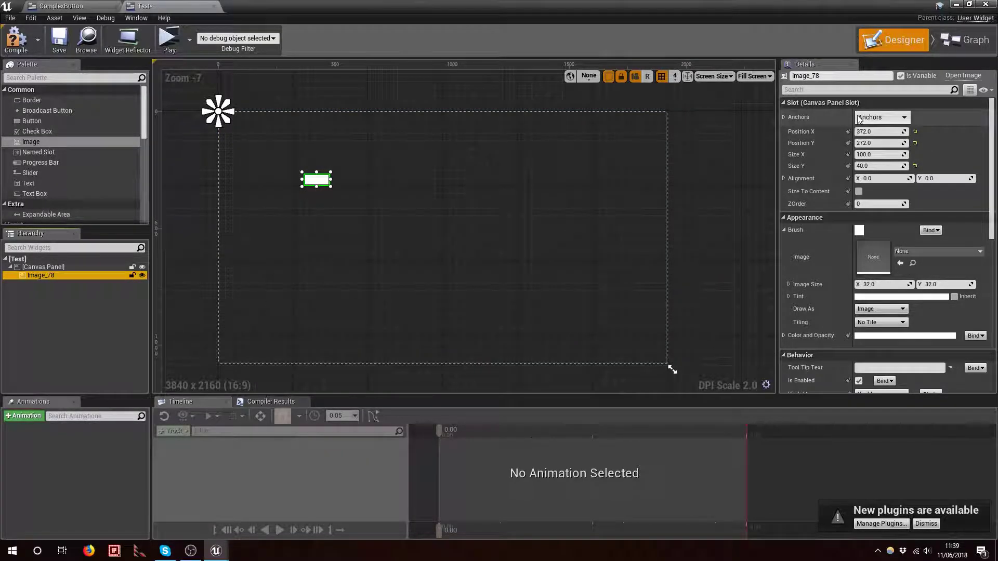
left_click(881, 117)
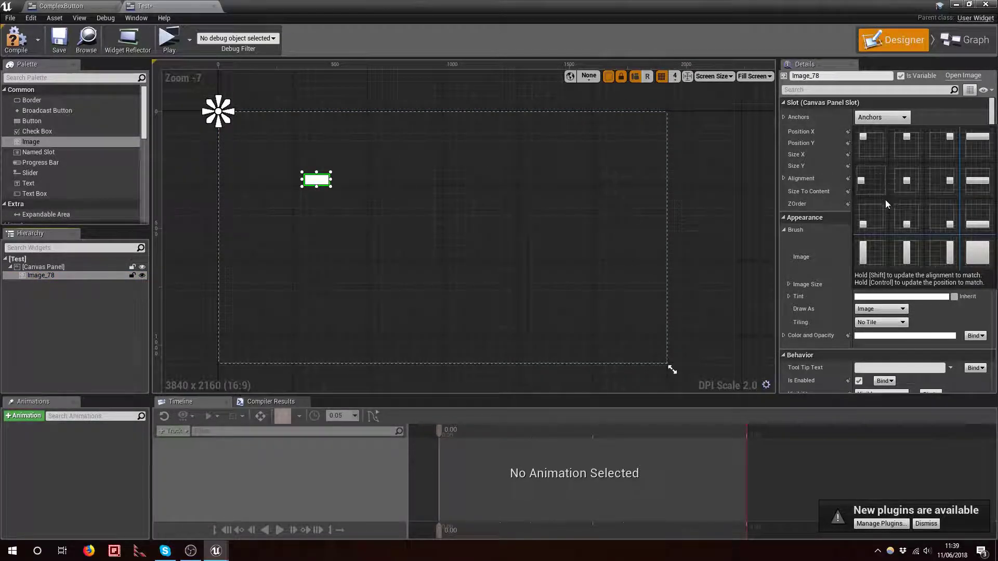
left_click(977, 255, "ctrl")
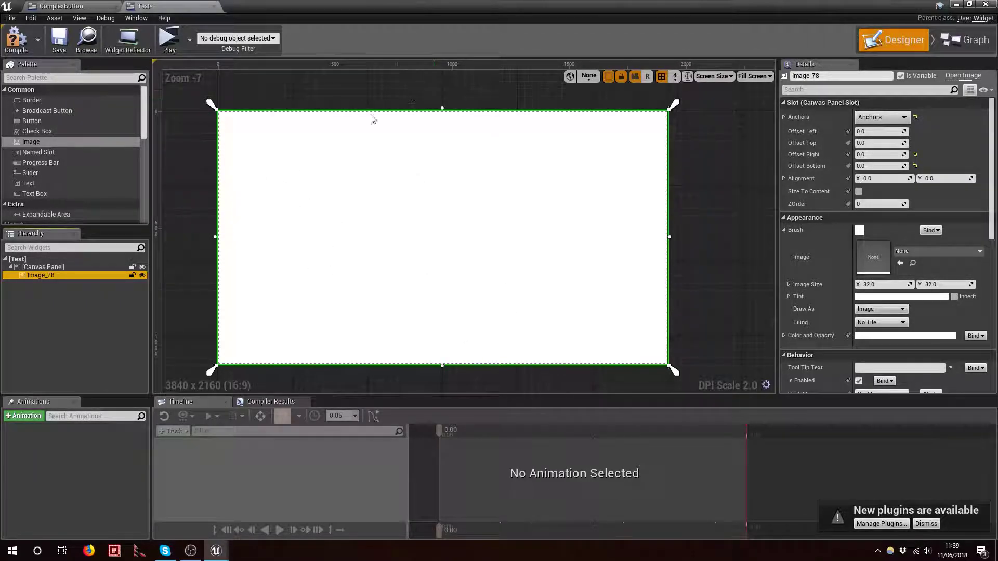
mouse_move(479, 193)
right_mouse_down()
mouse_move(472, 158)
mouse_move(483, 190)
right_mouse_up()
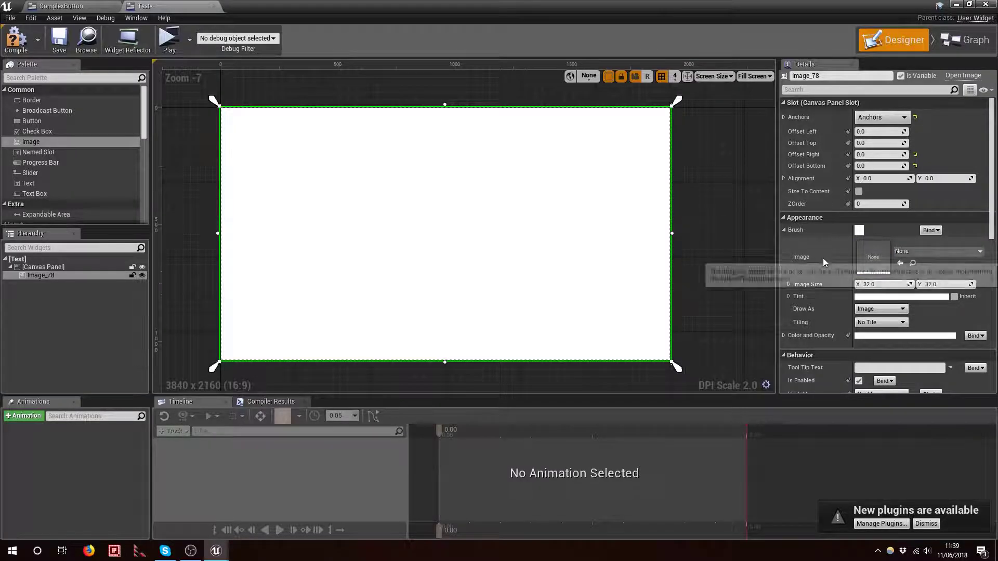
Import CloudyBackground.tga from the SourceImages folder into the project's Textures folder
left_click(954, 5)
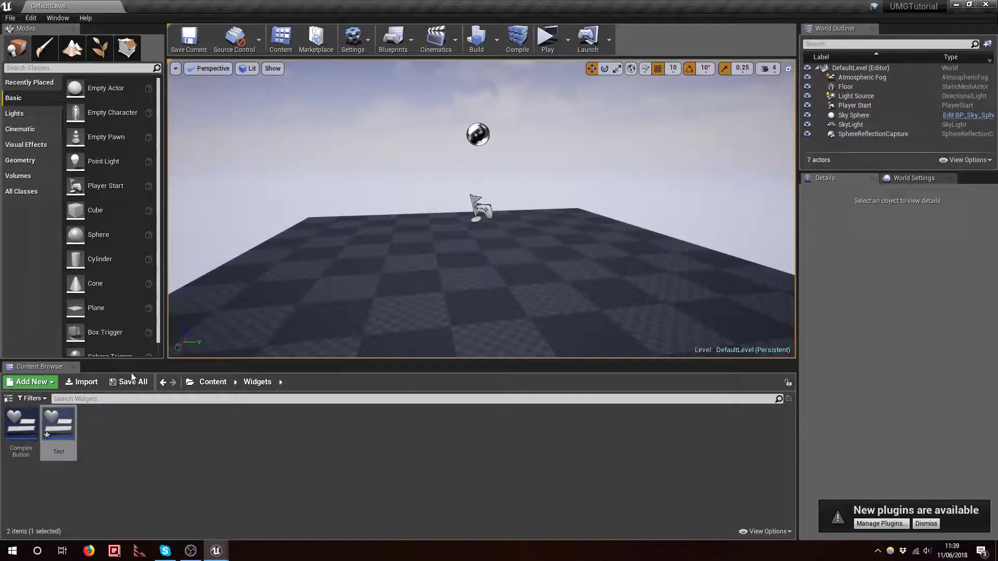
left_click(213, 382)
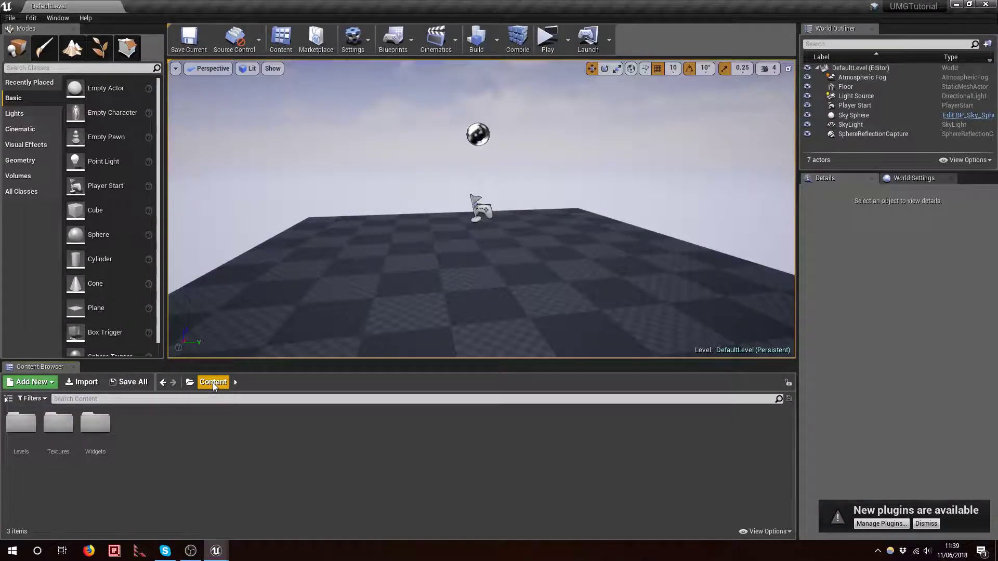
double_click(59, 419)
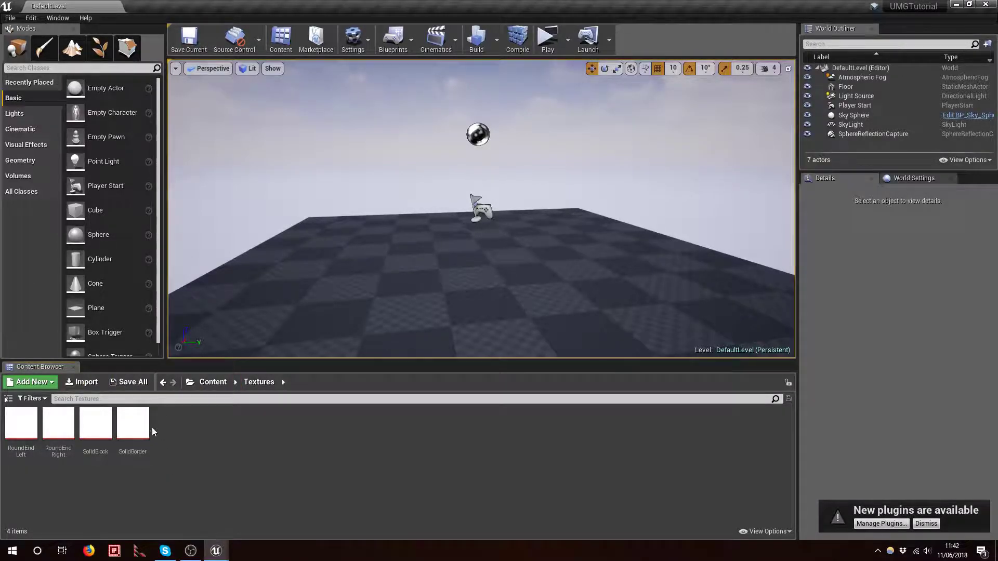
left_click(86, 383)
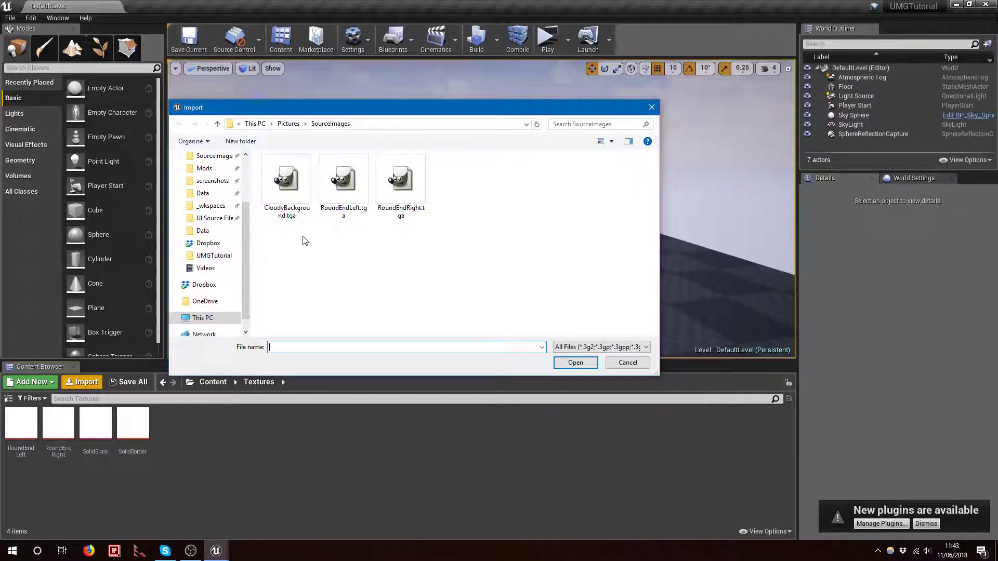
double_click(287, 182)
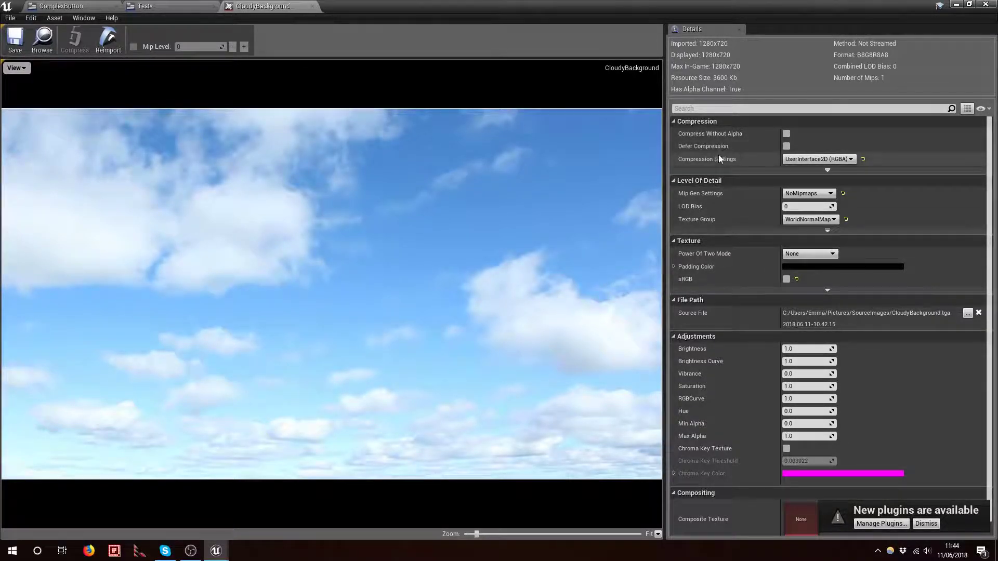
Set the CloudyBackground texture's Texture Group to UI and save the texture
left_click(821, 219)
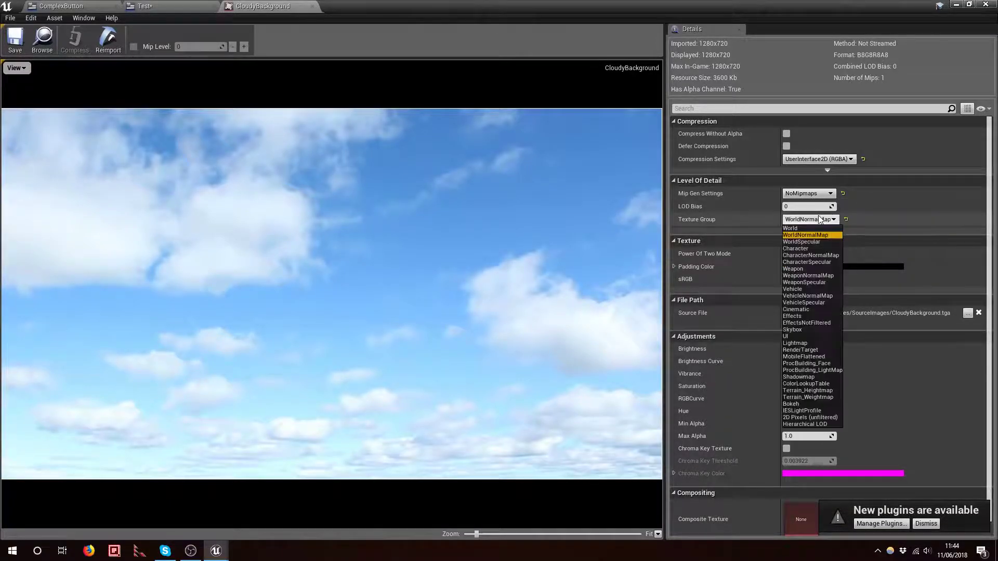
left_click(803, 336)
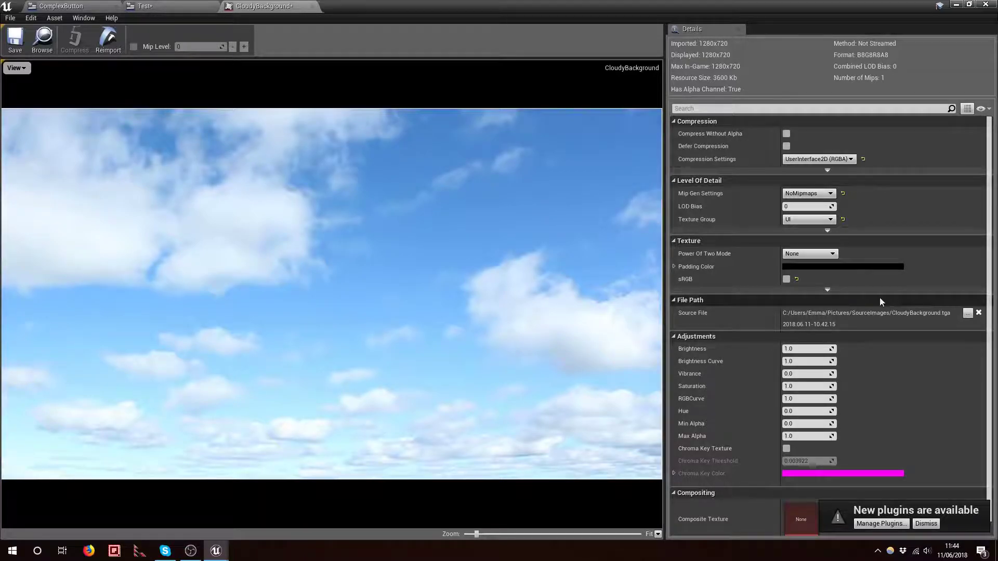
left_click(16, 39)
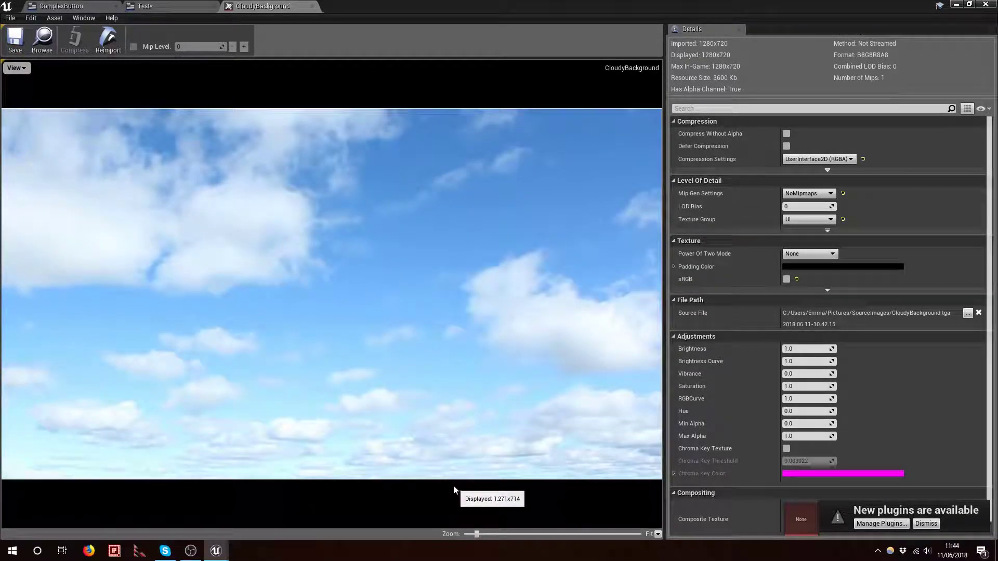
Assign the CloudyBackground texture to the full-screen image's brush in the Test widget, and compile and save the widget
left_click(148, 11)
mouse_move(183, 131)
right_mouse_down()
mouse_move(153, 154)
mouse_move(184, 143)
right_mouse_up()
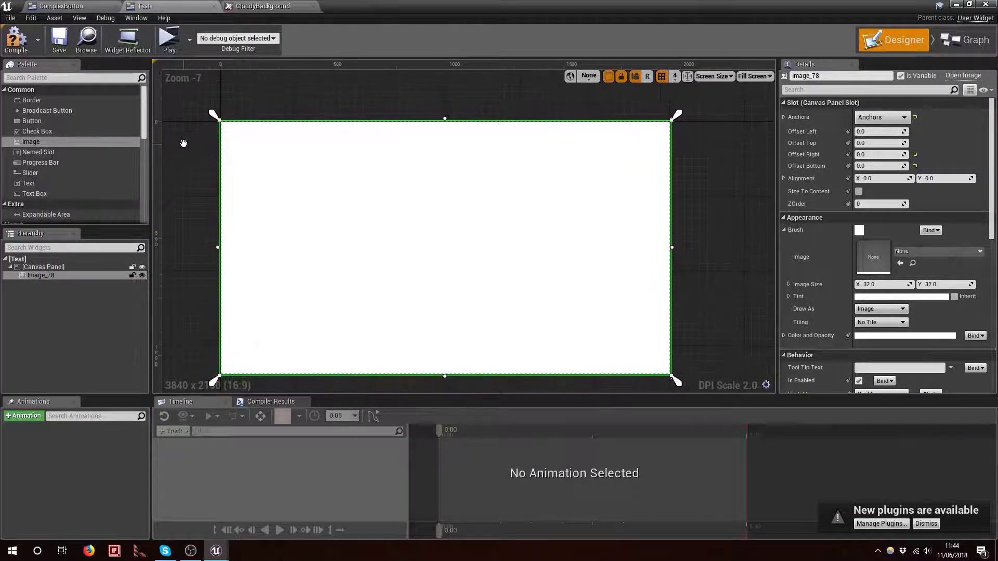
left_click(76, 276)
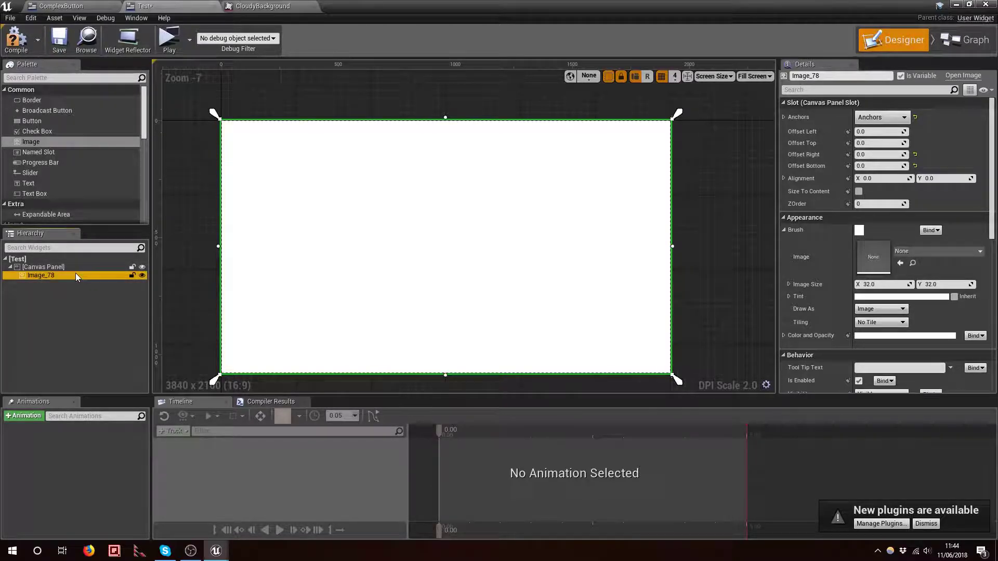
left_click(931, 252)
left_click(925, 249)
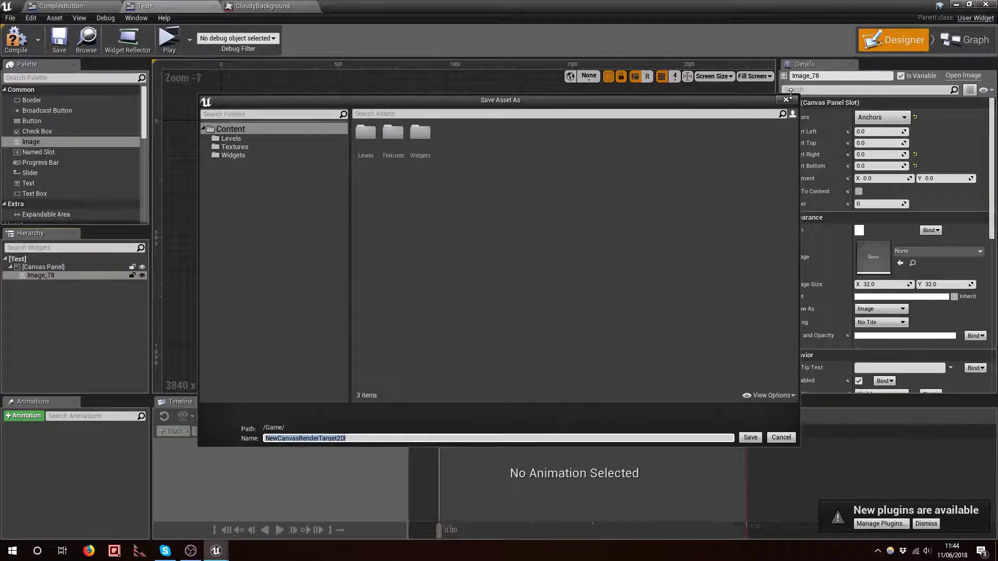
key("Escape")
left_click(925, 251)
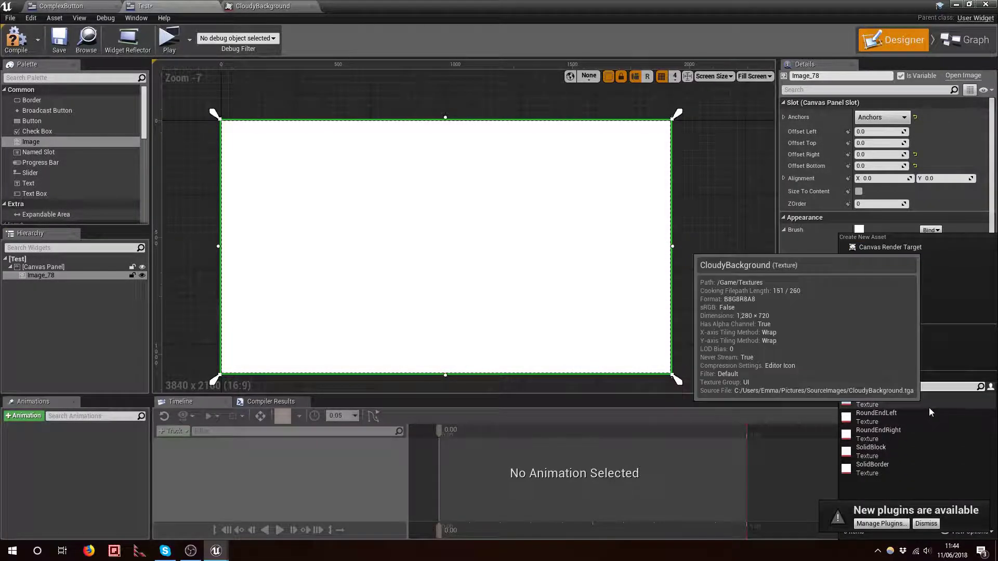
left_click(938, 398)
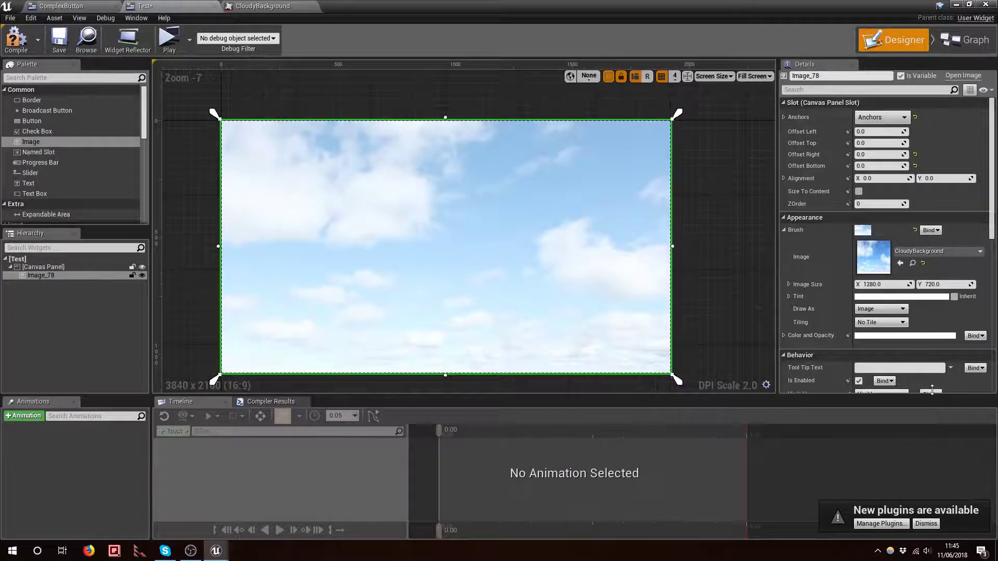
right_click_drag(728, 233, 715, 217)
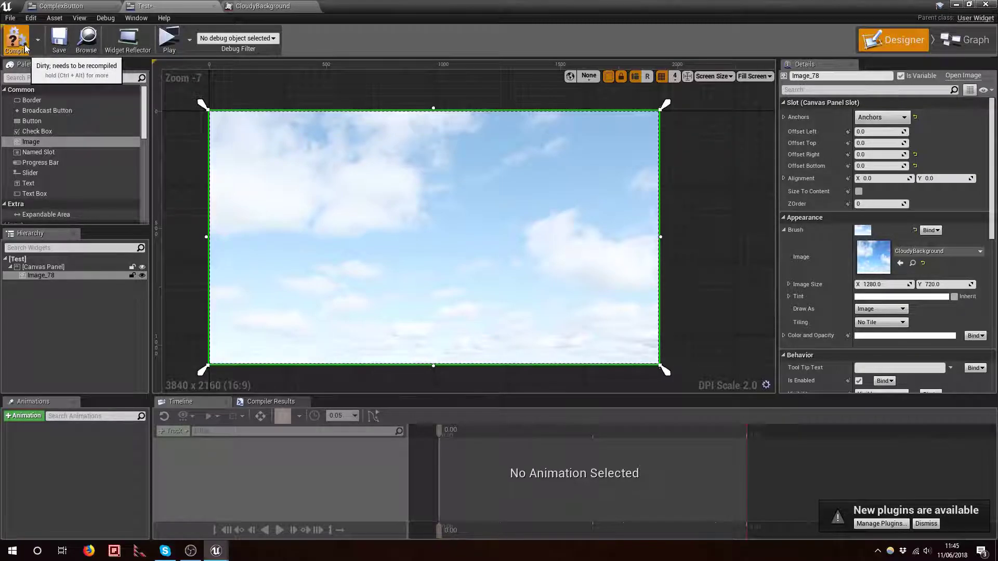
left_click(59, 47)
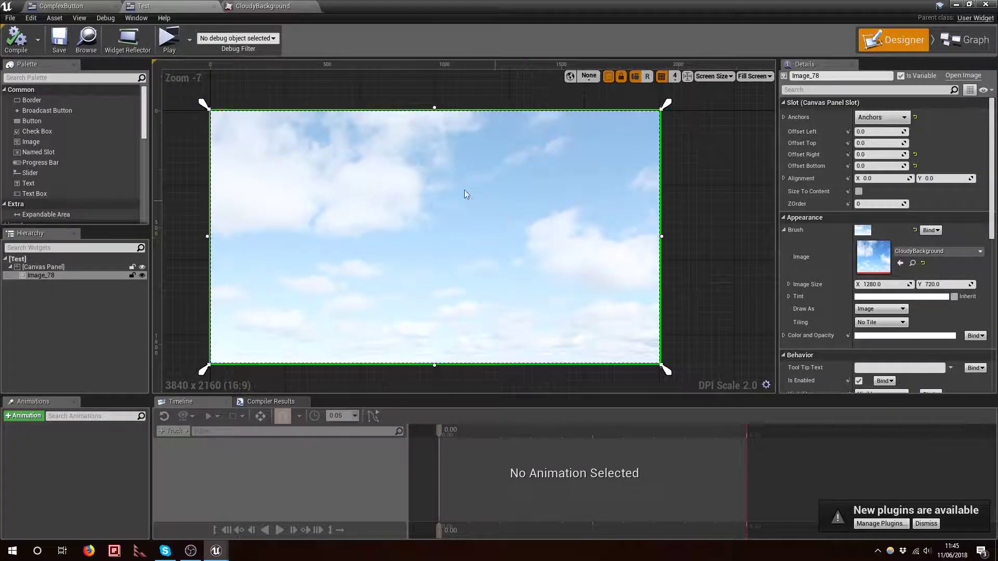
Place a Vertical Box near the middle of the canvas at about 916, 472
right_click_drag(512, 301, 516, 293)
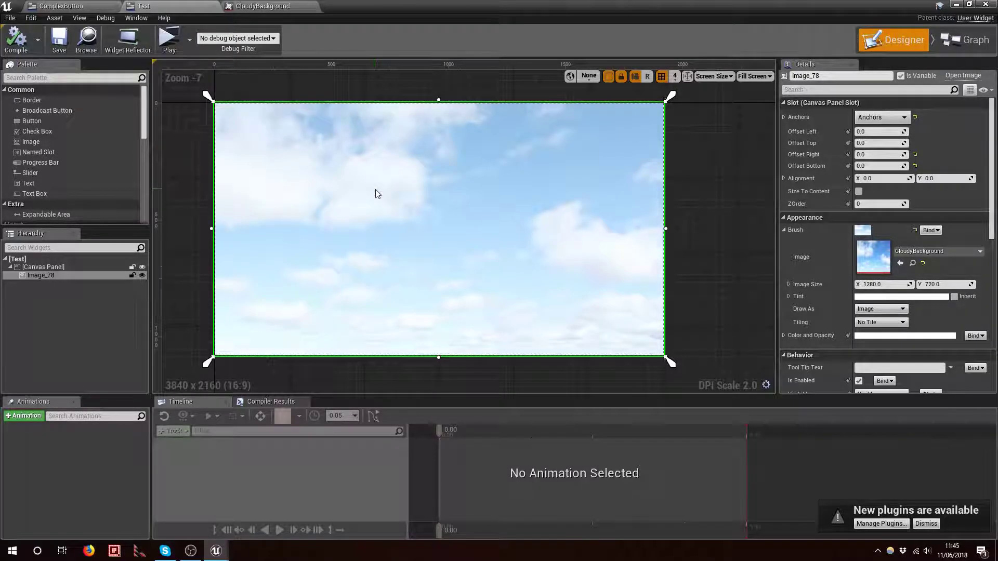
right_click_drag(375, 191, 373, 207)
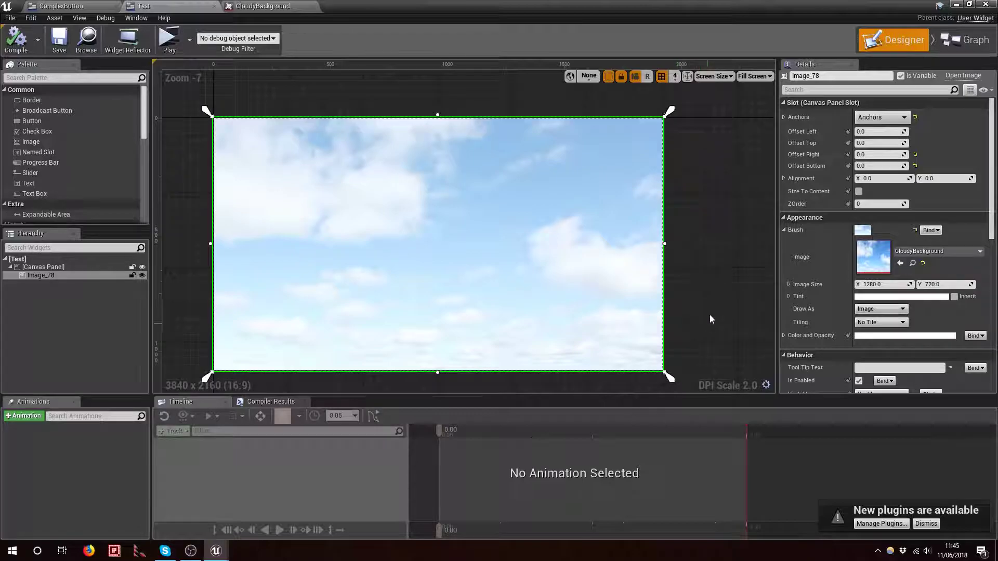
right_click_drag(709, 316, 699, 296)
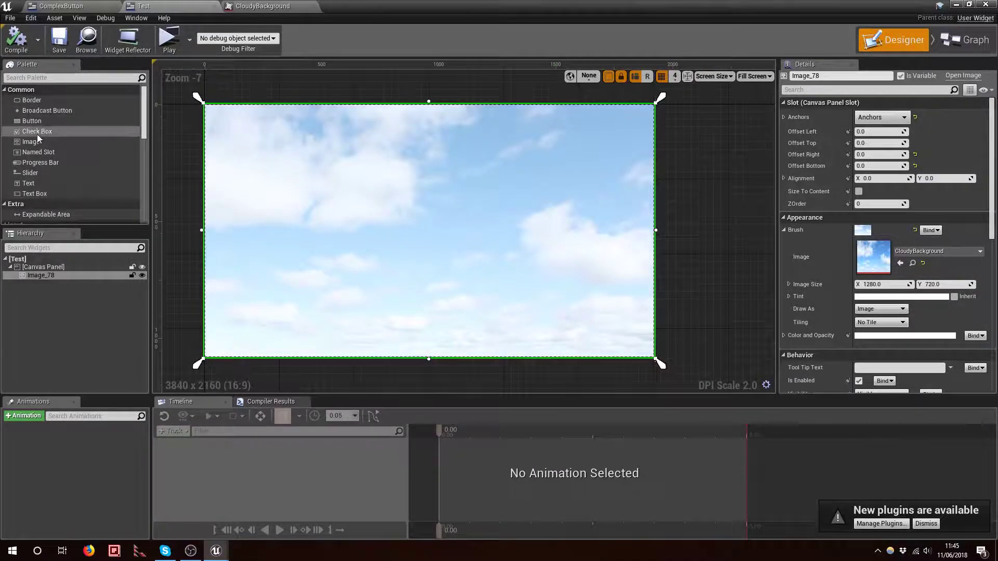
scroll(58, 135, "down", 1)
scroll(58, 133, "down", 10)
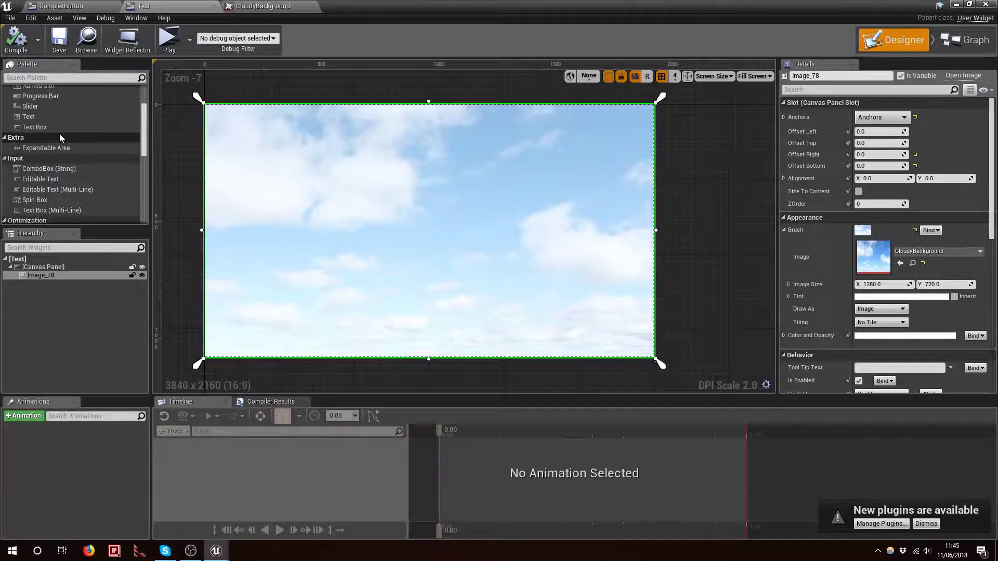
scroll(60, 133, "down", 3)
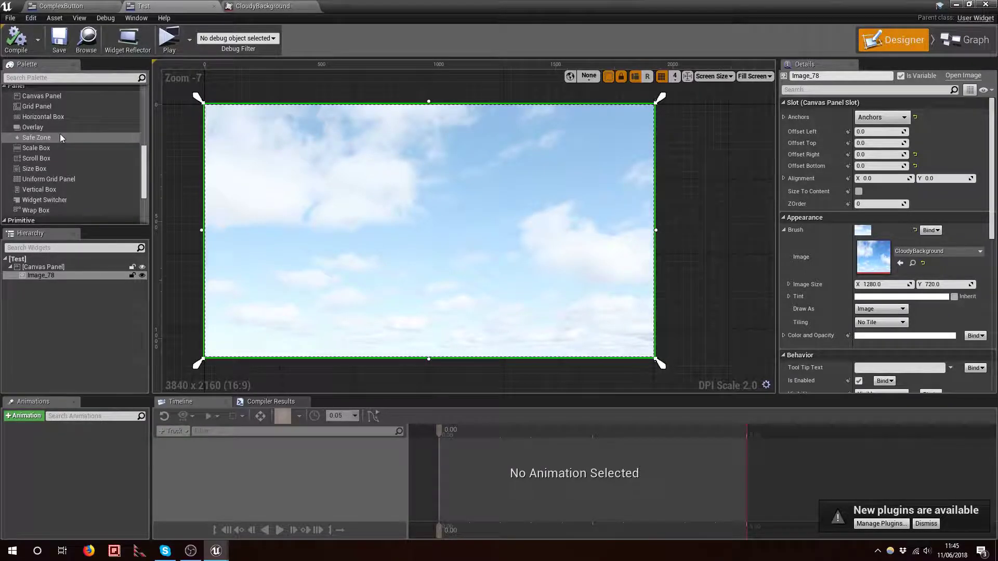
left_click_drag(48, 173, 419, 215)
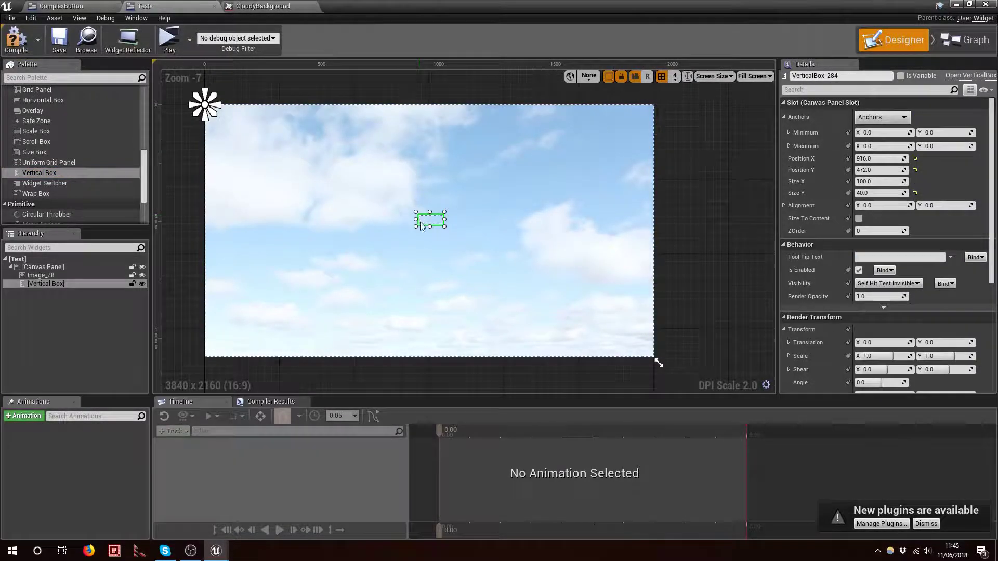
Anchor the vertical box to the canvas centre, updating its alignment and position to match
left_click(886, 117)
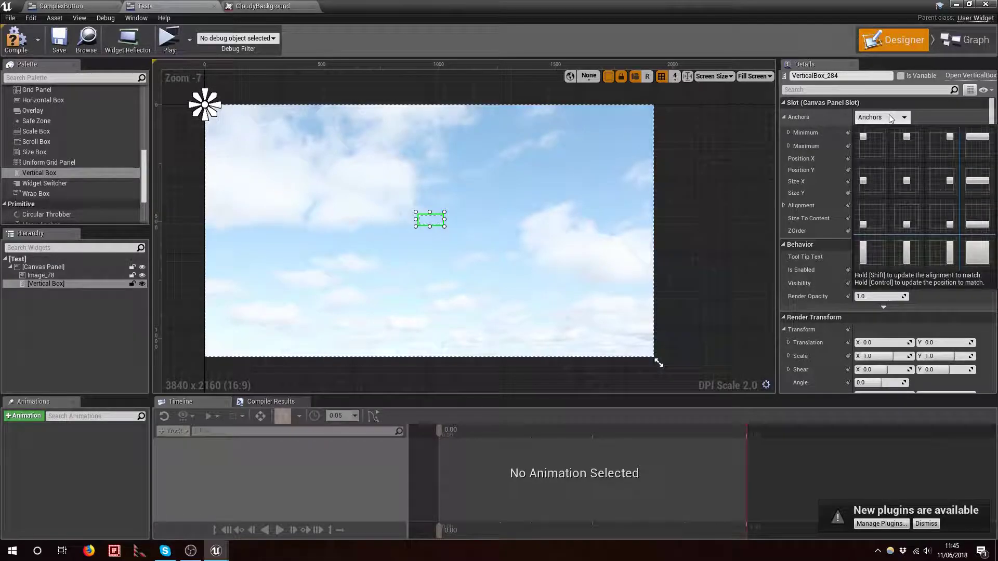
left_click(909, 180)
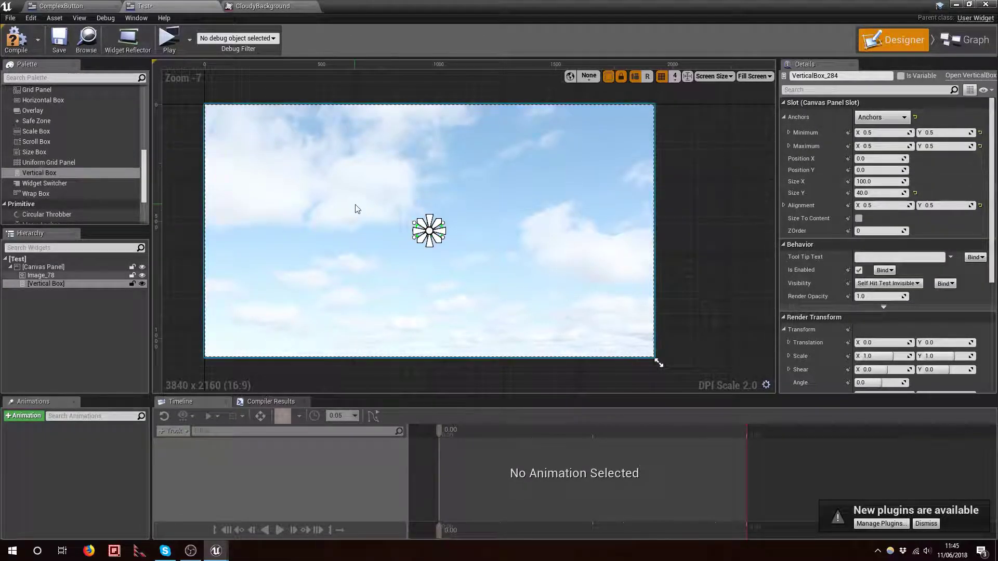
scroll(357, 210, "up", 2)
scroll(357, 210, "down", 2)
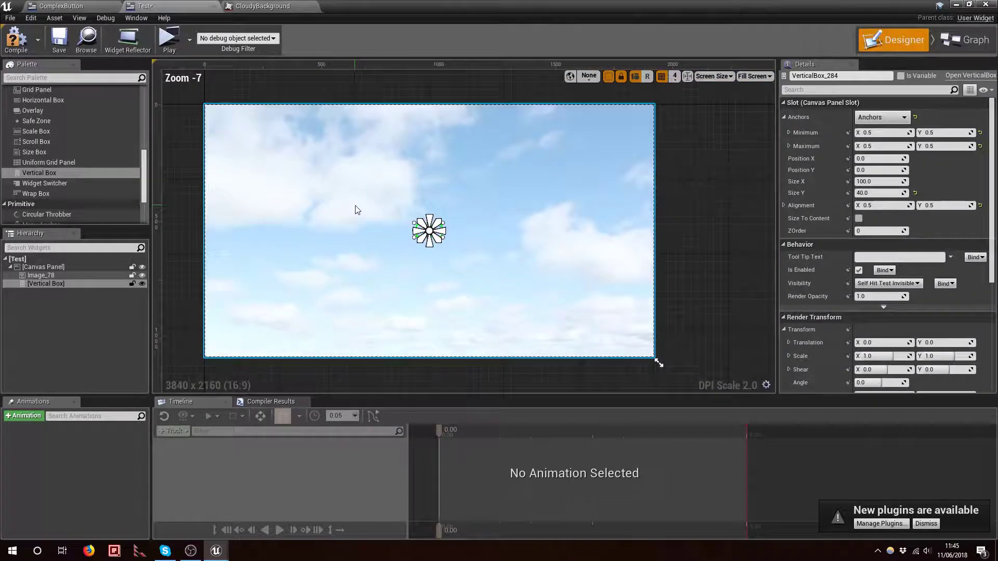
Spread the vertical box's anchors to a minimum of about 0.32, 0.17 and a maximum of about 0.70, 0.86
left_click_drag(406, 229, 406, 151)
left_click_drag(409, 255, 495, 338)
left_click_drag(400, 336, 318, 339)
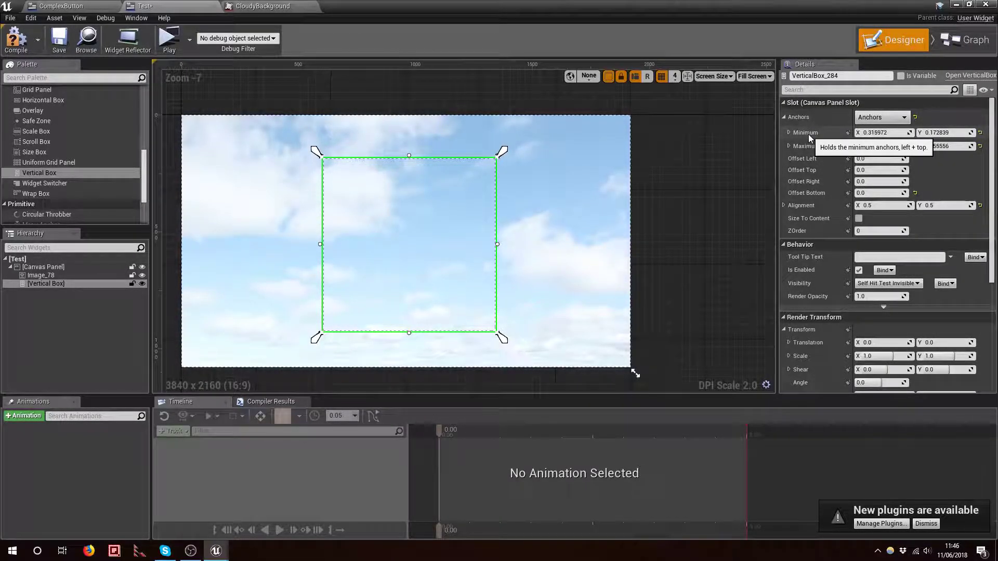
Set the vertical box's minimum X anchor to 0.3 and its Offset Left to 0
left_click(890, 135)
type("0.3")
key("Return")
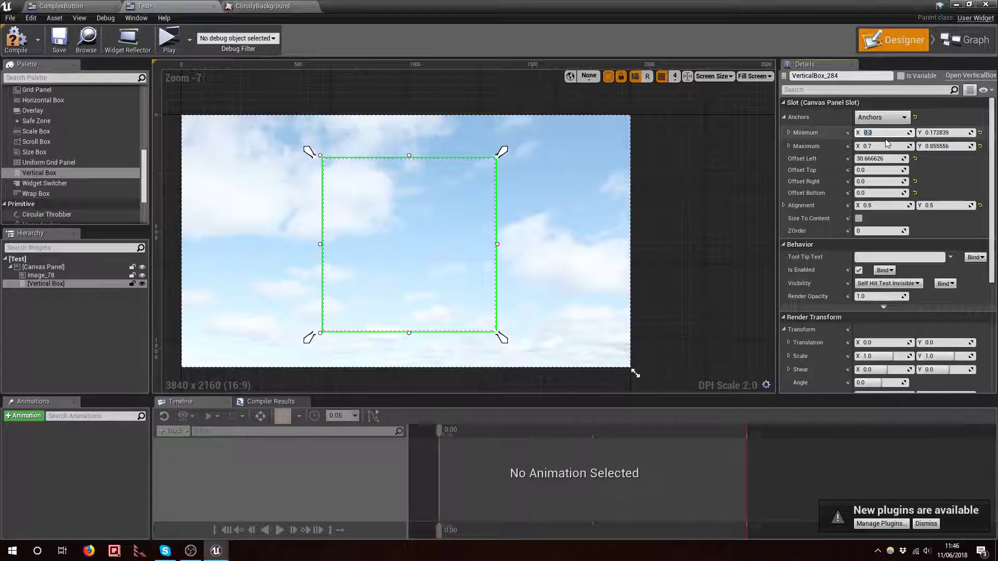
left_click(865, 159)
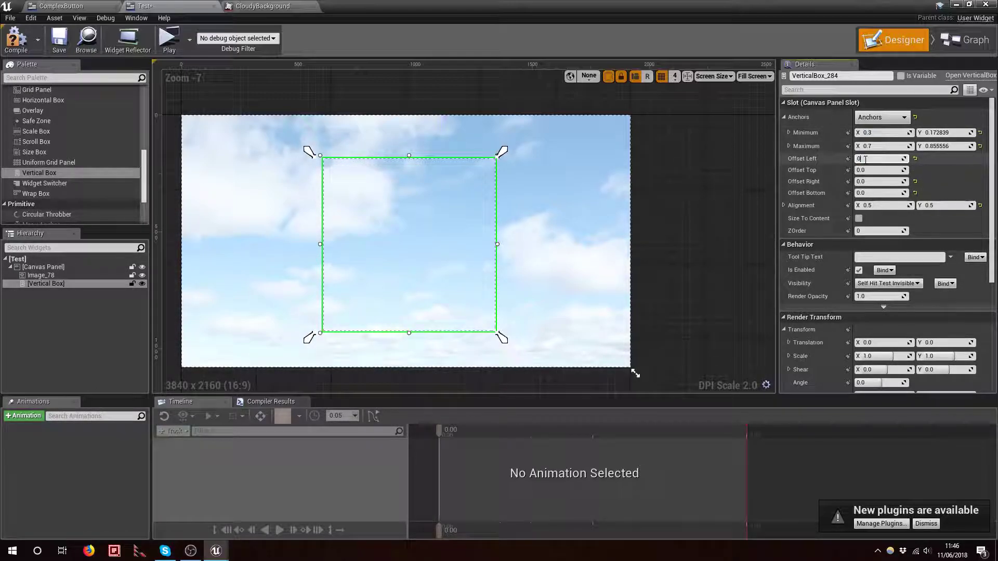
type("0")
key("Return")
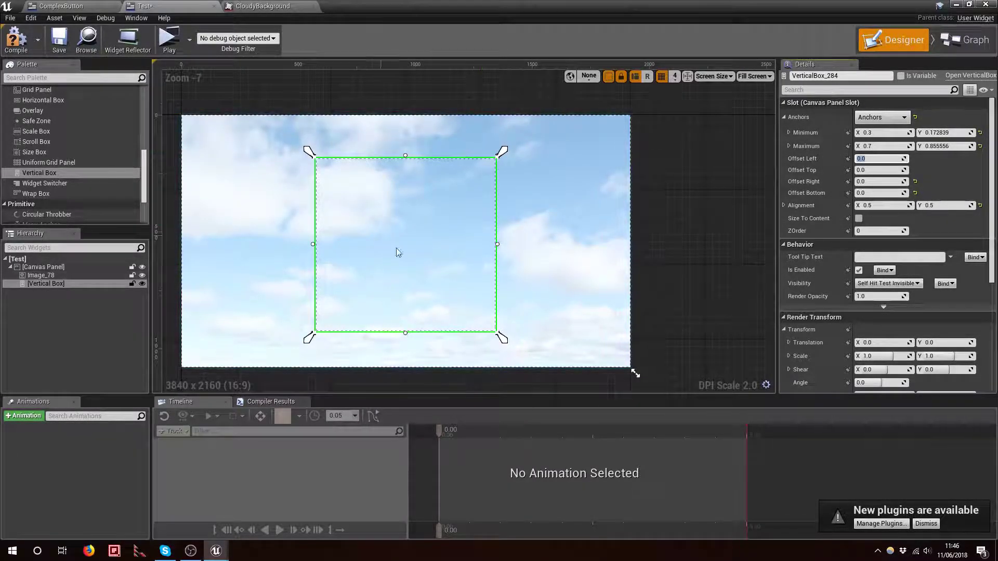
Add three user-created Complex Button widgets as children of the vertical box
scroll(32, 208, "down", 5)
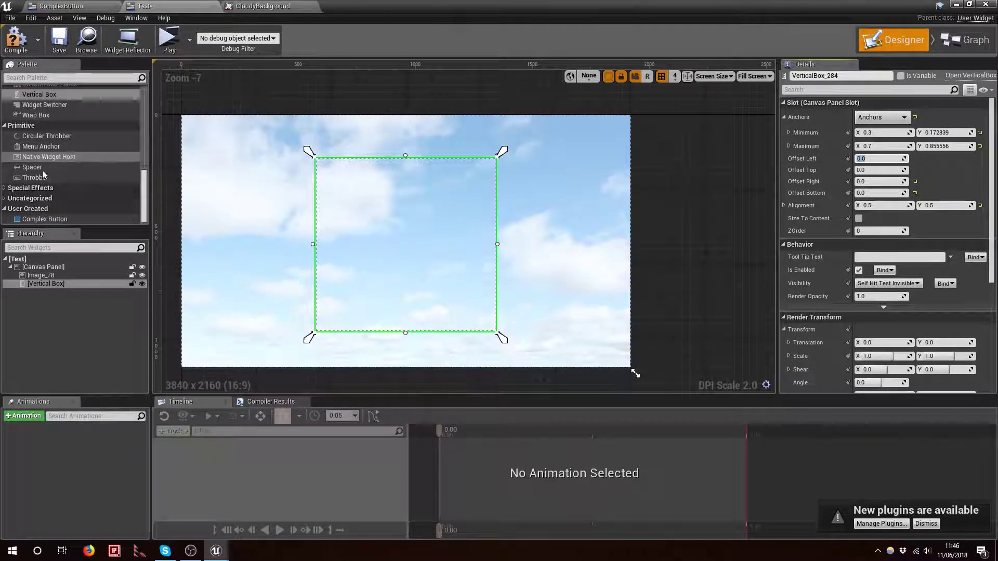
left_click_drag(26, 219, 94, 282)
left_click_drag(50, 220, 93, 284)
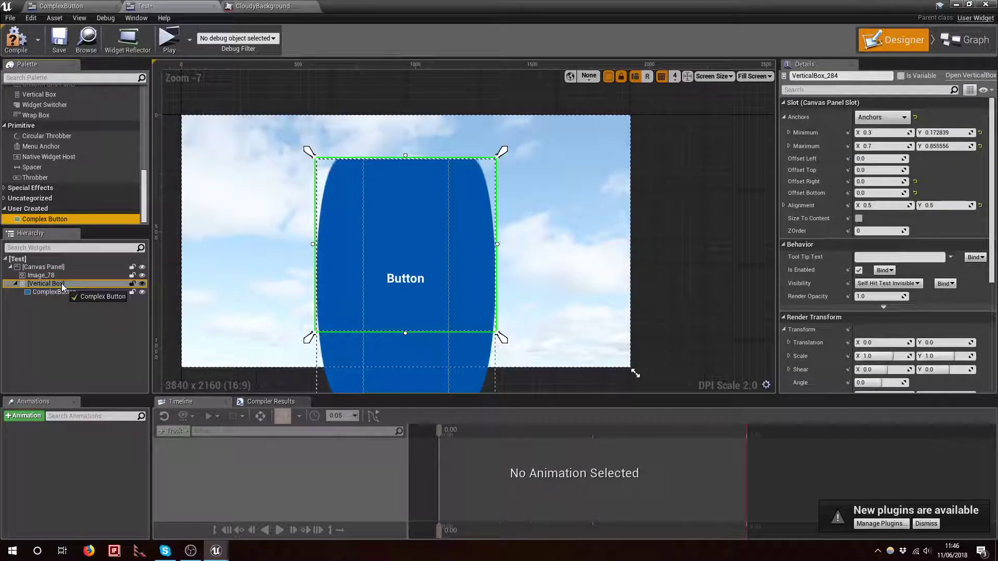
left_click_drag(49, 219, 52, 284)
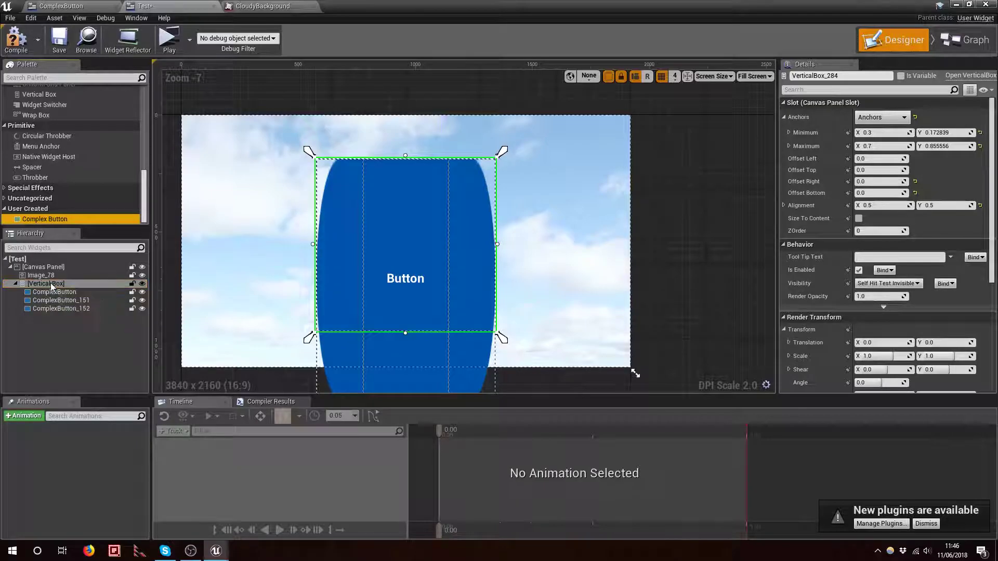
Set the layout size of all three complex buttons in the vertical box to Fill
mouse_move(249, 314)
right_mouse_down()
mouse_move(244, 183)
mouse_move(264, 116)
mouse_move(251, 307)
right_mouse_up()
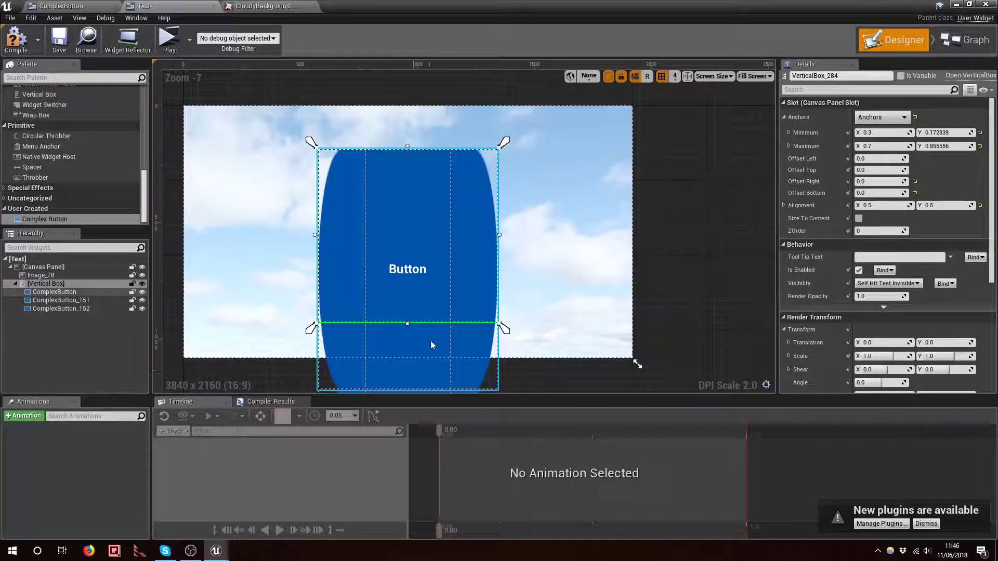
right_click_drag(439, 372, 448, 462)
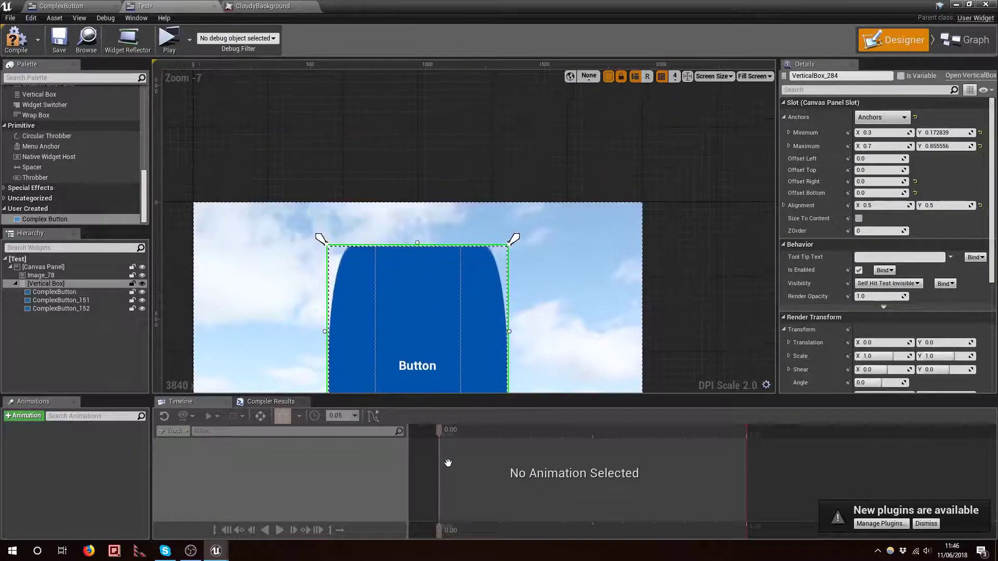
right_click_drag(528, 383, 543, 303)
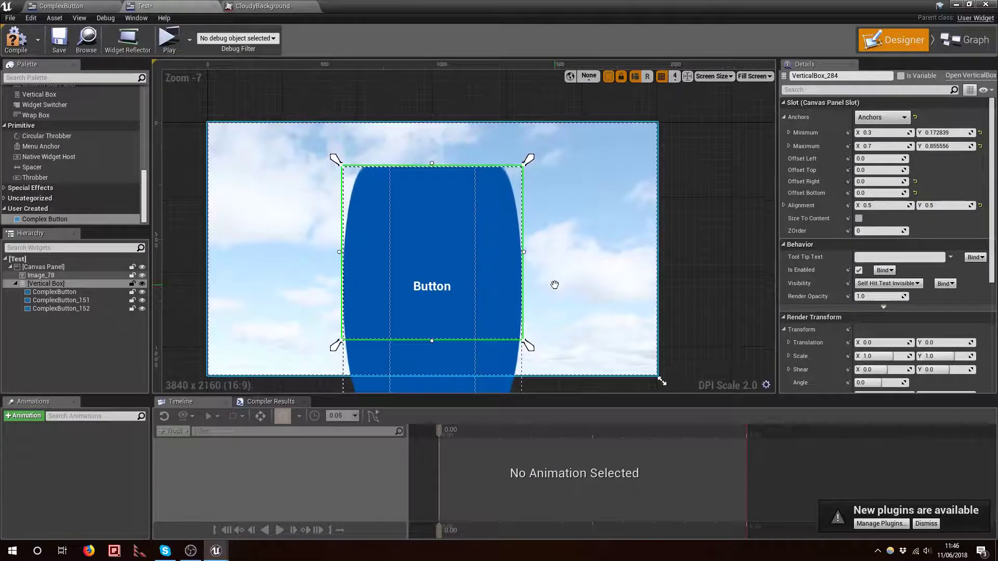
left_click(66, 291)
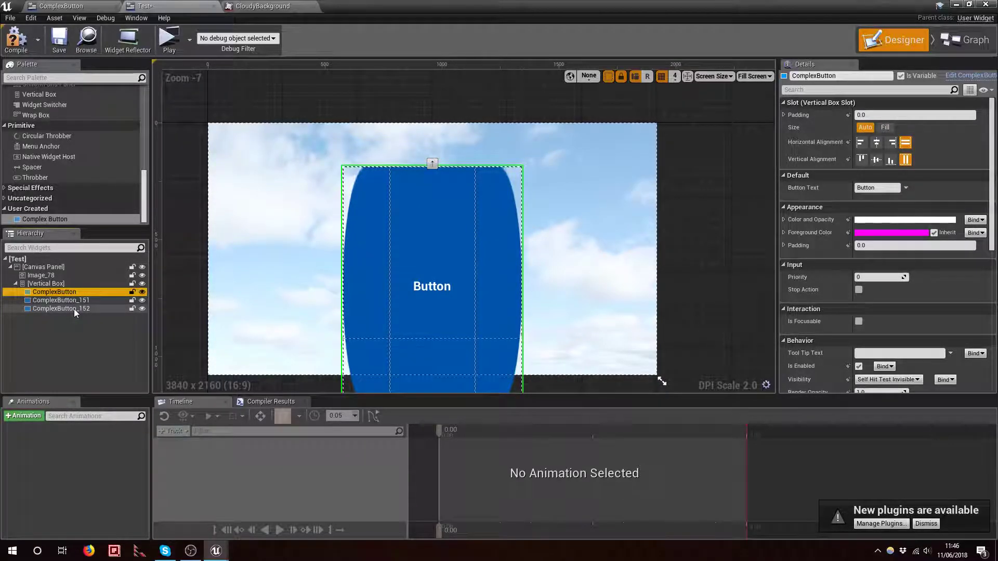
left_click(74, 309, "shift")
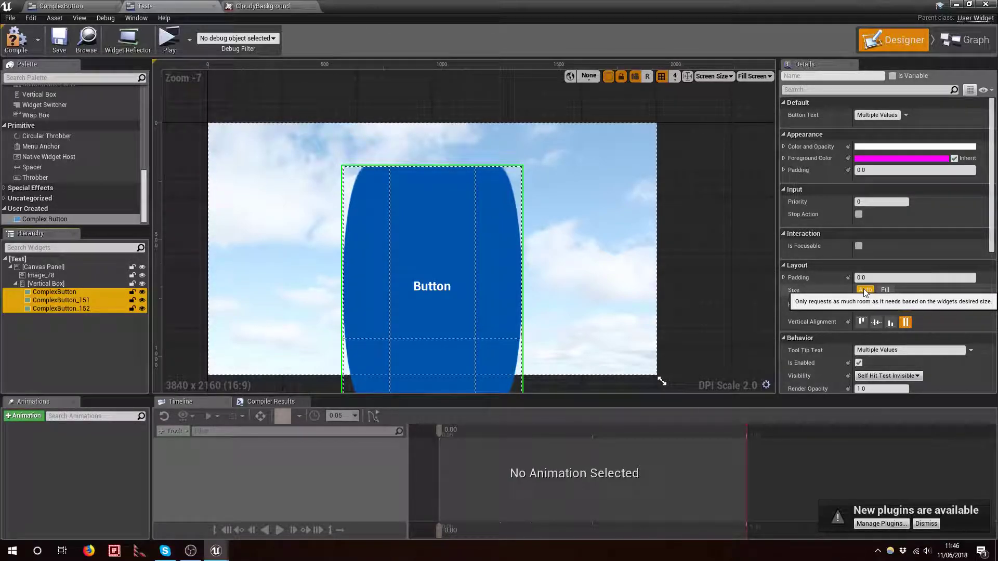
left_click(884, 289)
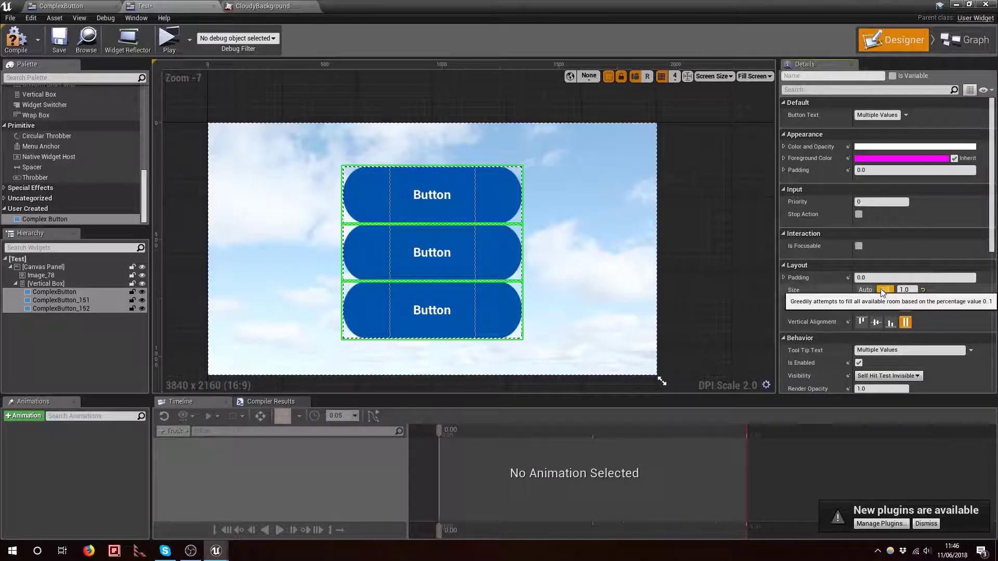
left_click(909, 290)
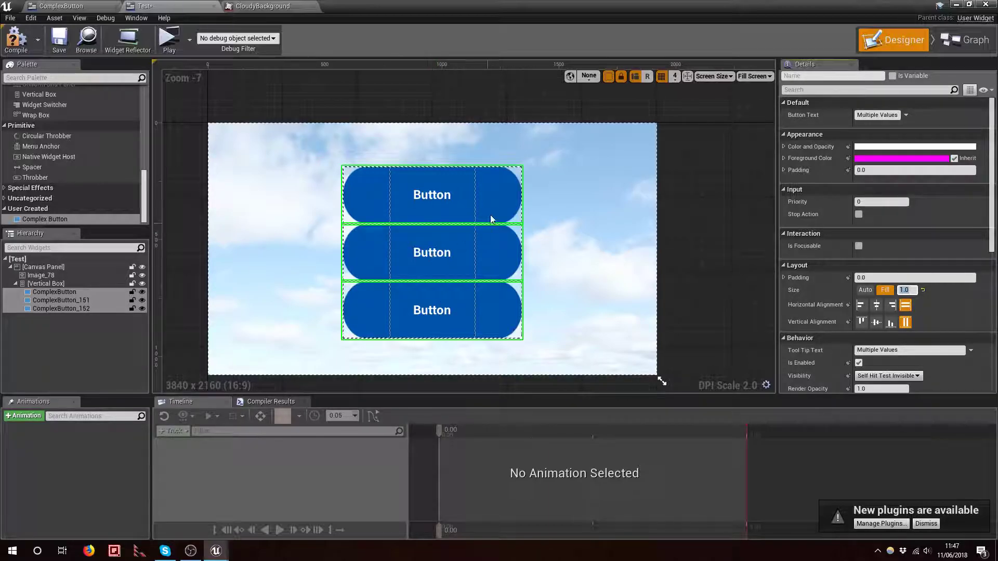
Try a Fill size of 2.0 on the top button and return it to 1.0
left_click(487, 176)
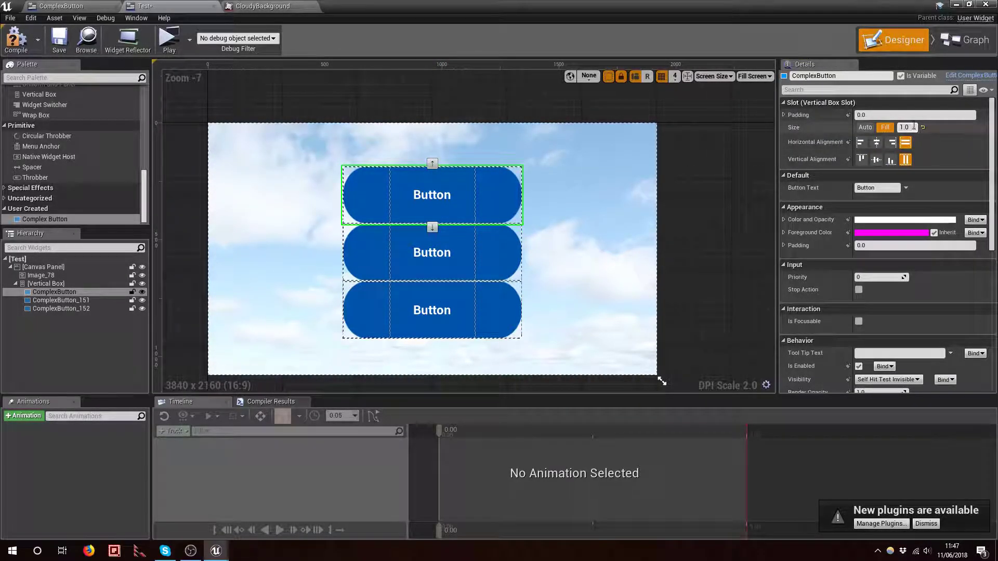
key("Return")
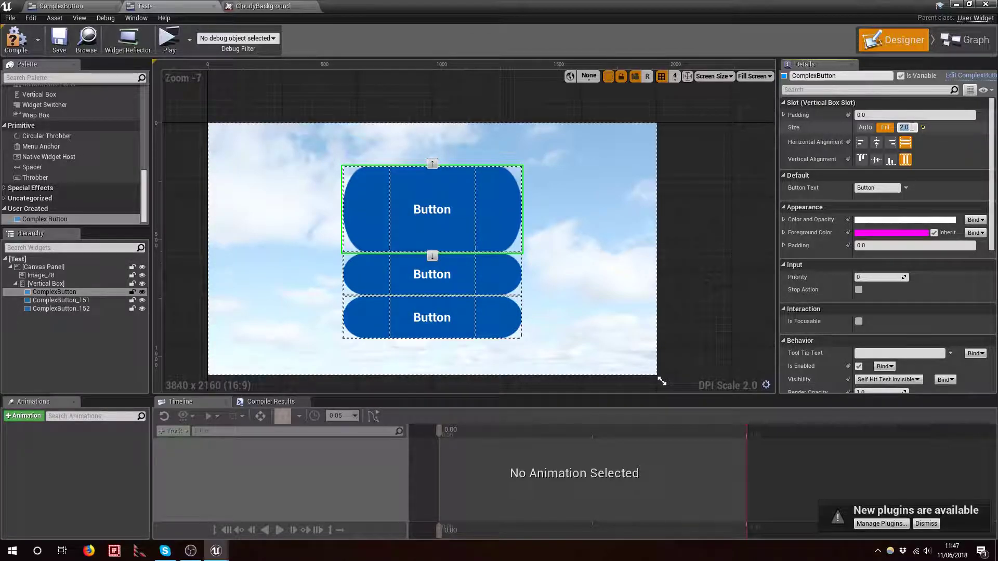
type("1")
key("Return")
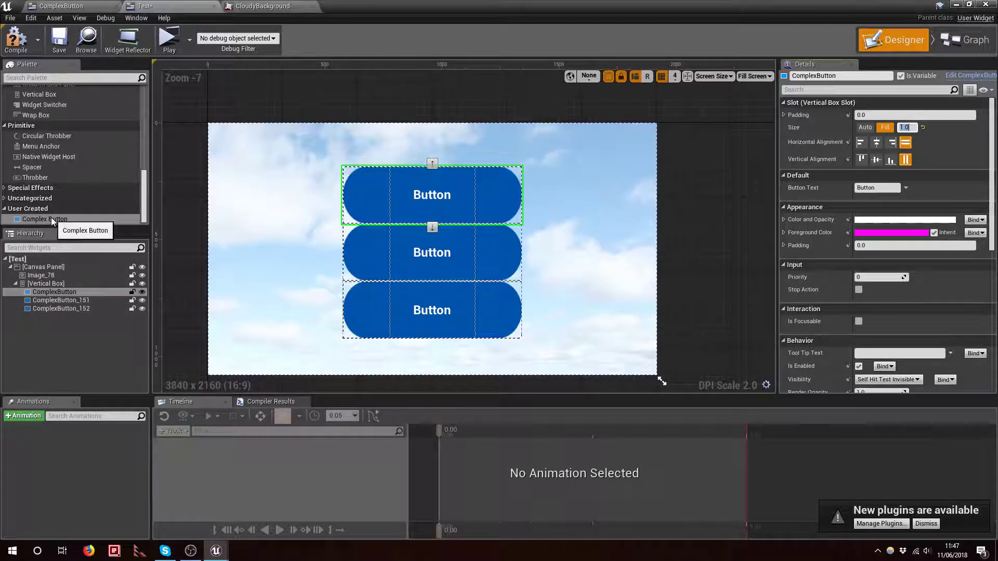
Add a fourth Complex Button to the vertical box and set its size to Fill
left_click_drag(49, 215, 73, 285)
left_click(87, 317)
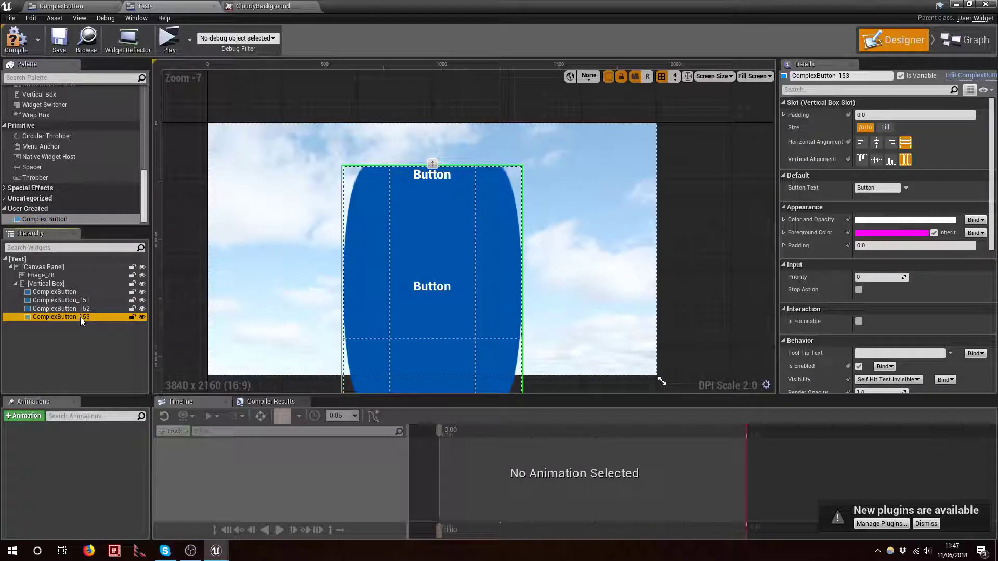
left_click(884, 127)
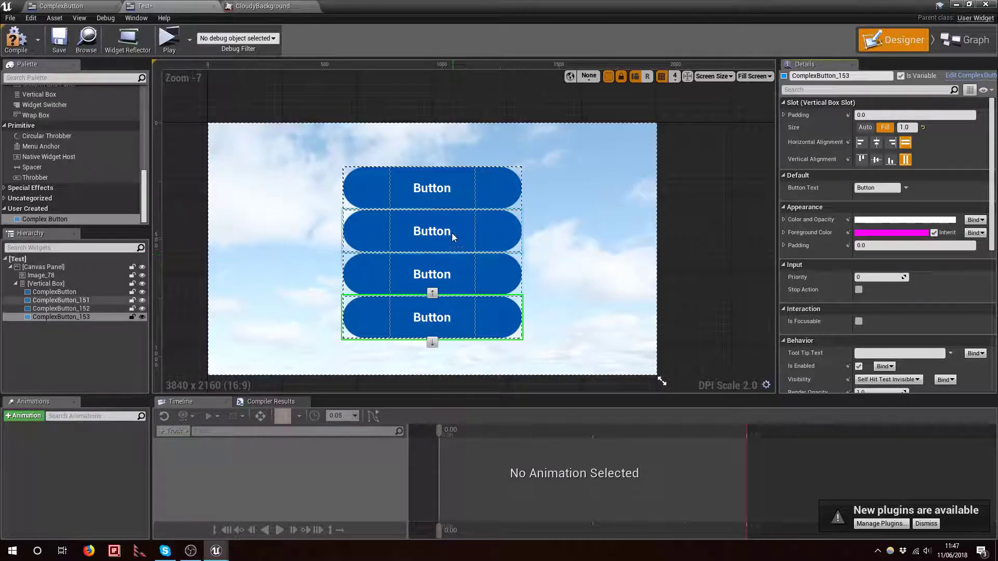
Add three Spacer widgets to the vertical box, one between each pair of neighbouring complex buttons
left_click(588, 276)
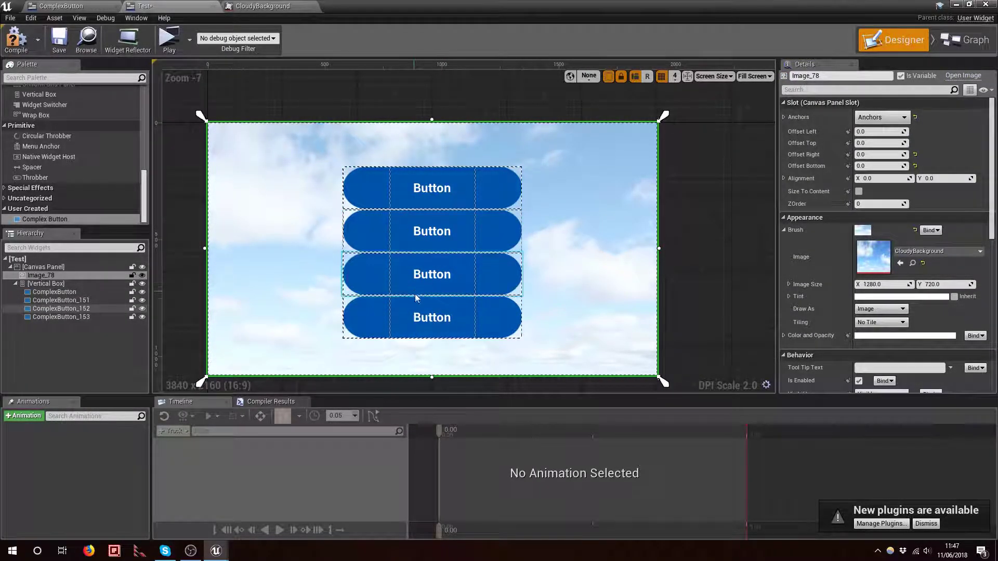
mouse_move(421, 308)
right_mouse_down()
mouse_move(415, 293)
mouse_move(416, 315)
right_mouse_up()
scroll(416, 296, "up", 2)
scroll(416, 296, "down", 1)
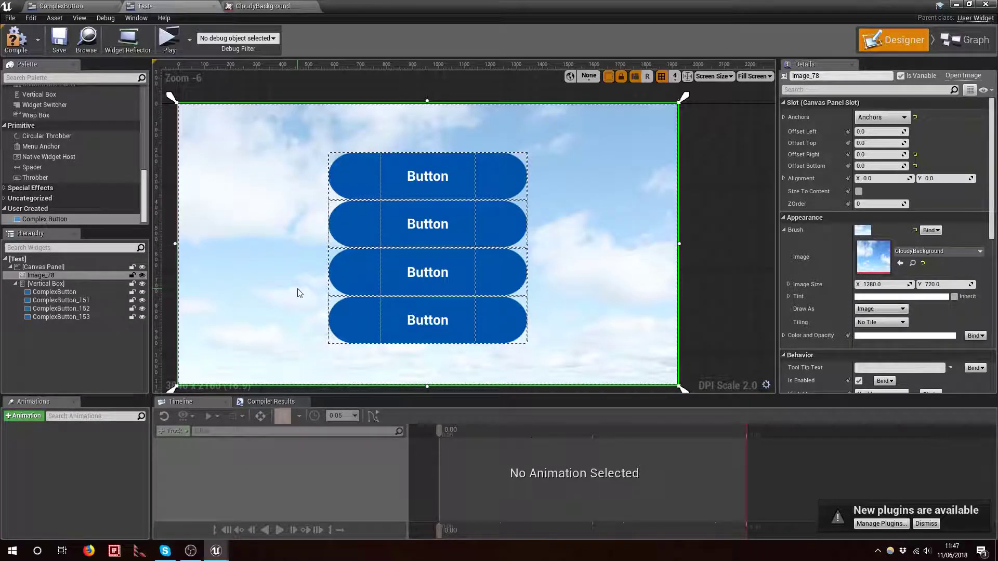
left_click(50, 166)
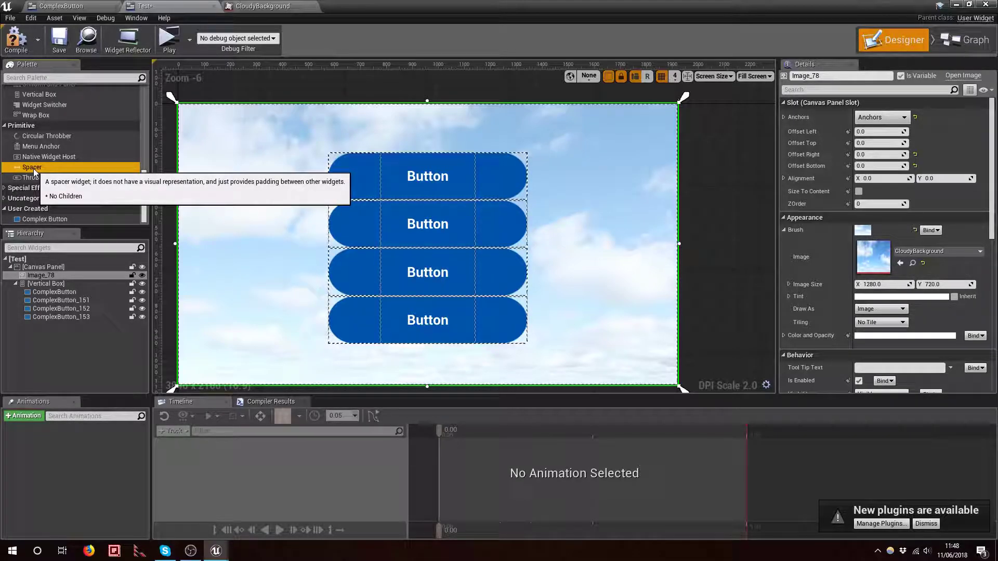
left_click_drag(33, 168, 72, 297)
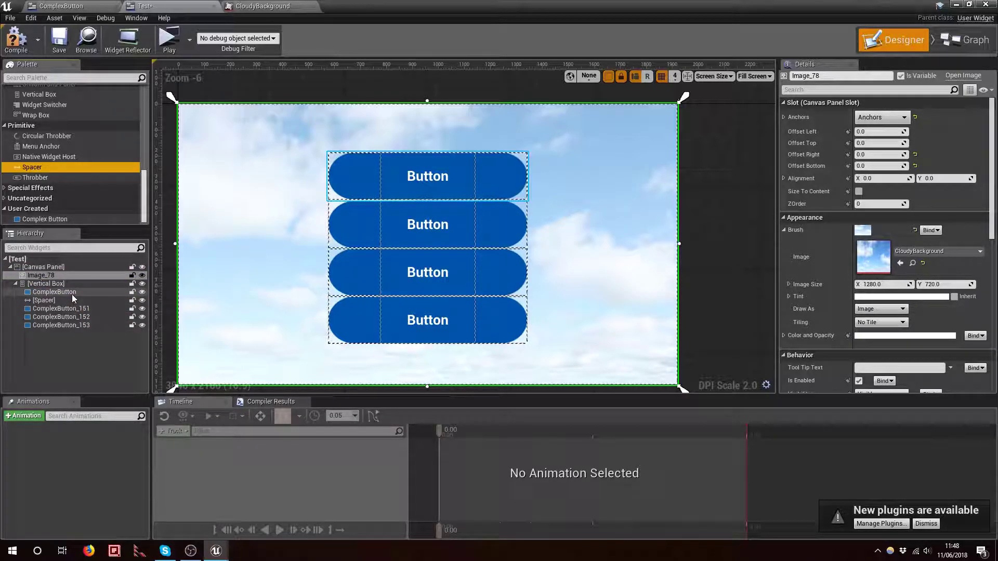
left_click_drag(33, 167, 73, 315)
left_click_drag(32, 168, 70, 330)
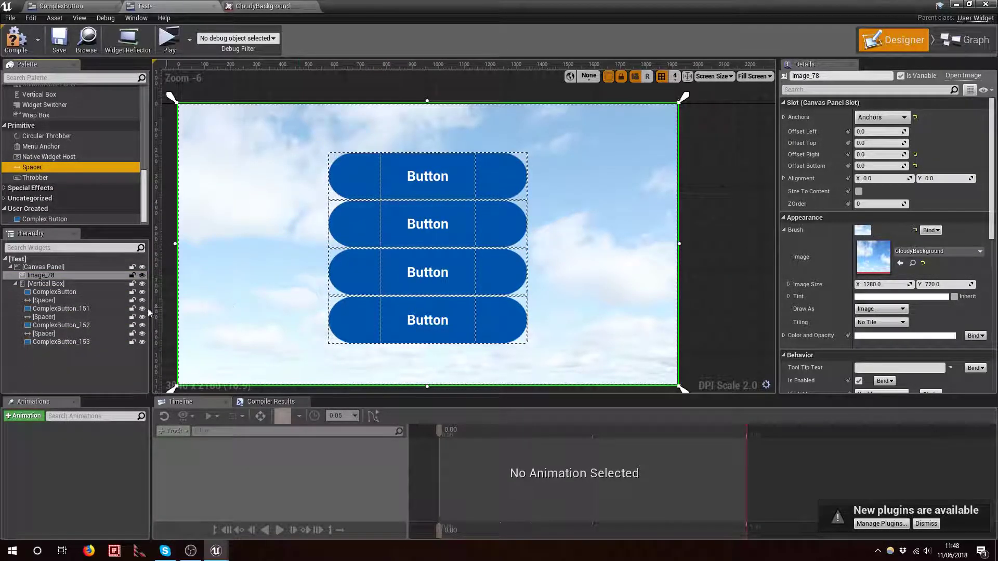
Set the layout size of all three spacers in the vertical box to Fill with a value of 0.1
left_click(82, 300)
mouse_move(79, 313)
left_mouse_down()
mouse_move(74, 294)
mouse_move(62, 303)
left_mouse_up()
left_click(64, 333)
left_click(58, 317, "ctrl")
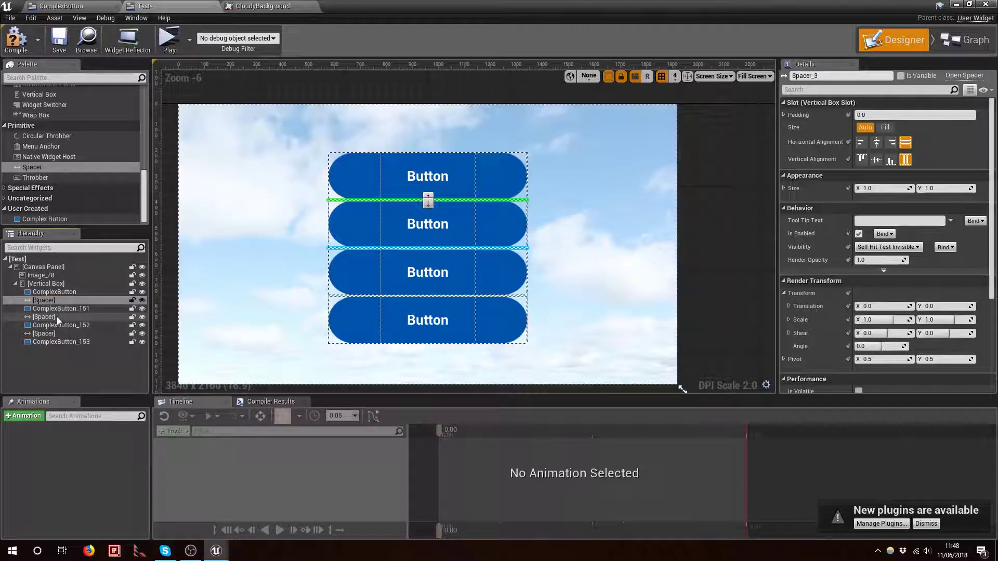
left_click(62, 333, "ctrl")
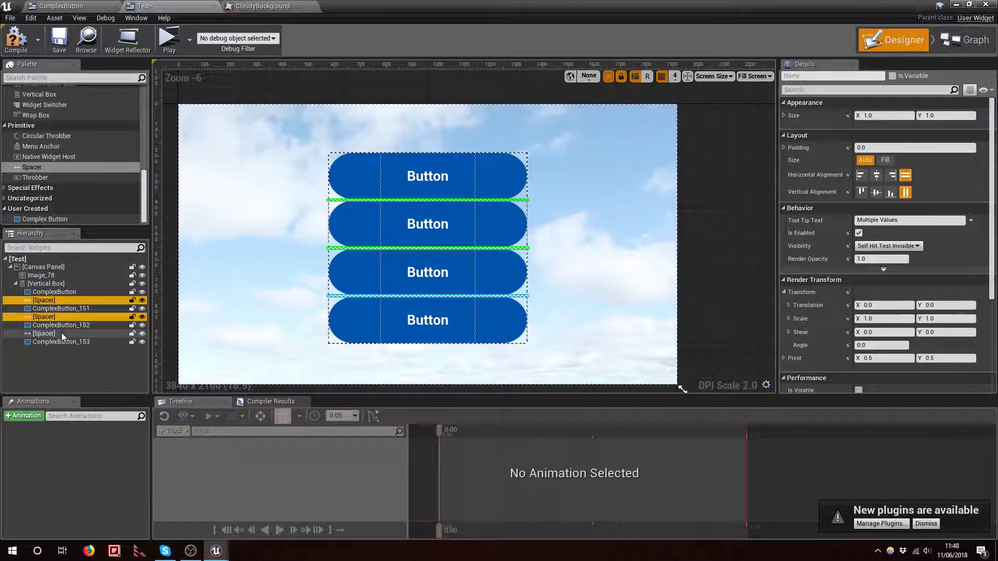
left_click(886, 160)
type("0.1")
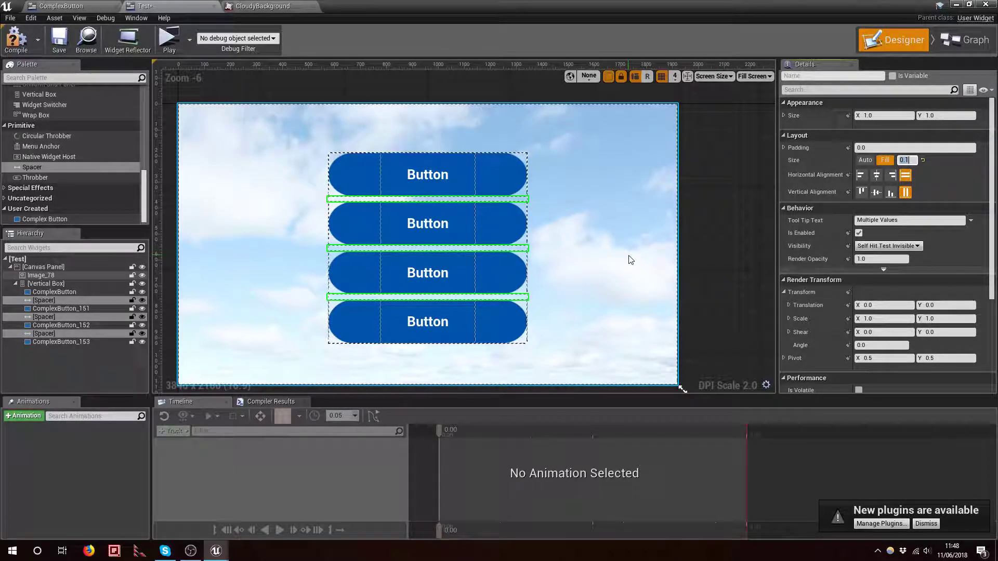
Examine each spacer and the top button in the menu layout, checking the gaps between the four buttons
left_click(487, 198)
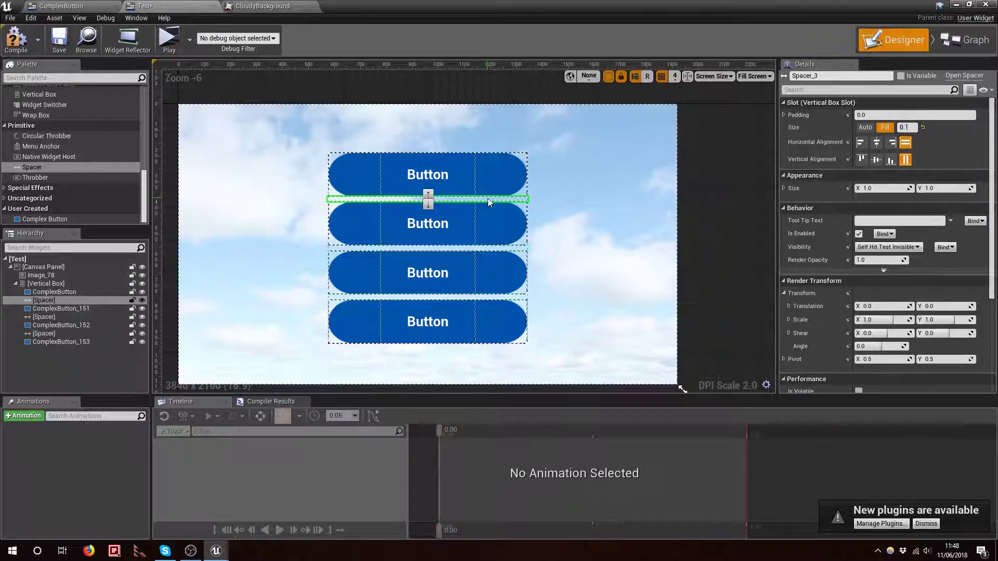
left_click(509, 248)
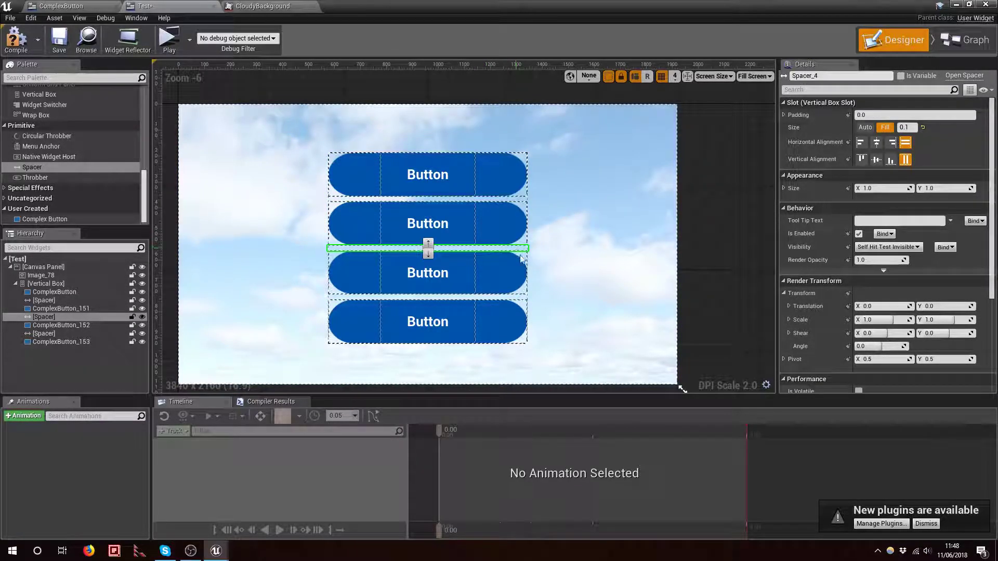
left_click(525, 299)
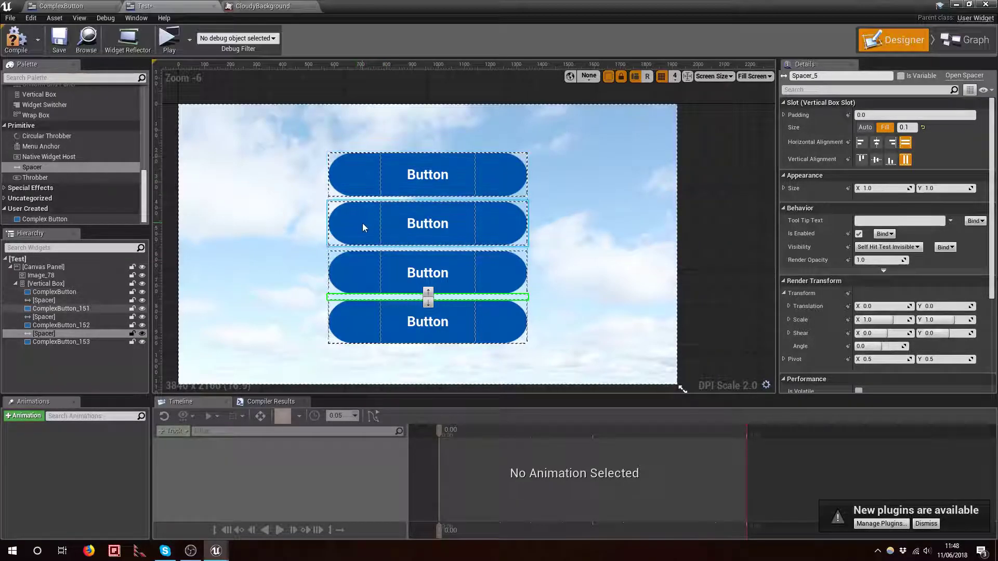
left_click(383, 161)
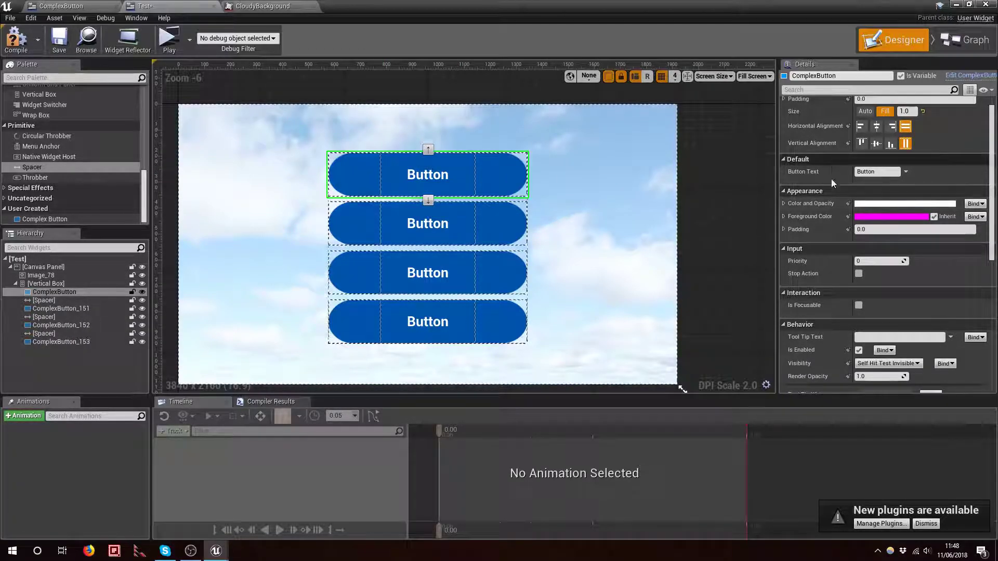
scroll(831, 167, "up", 1)
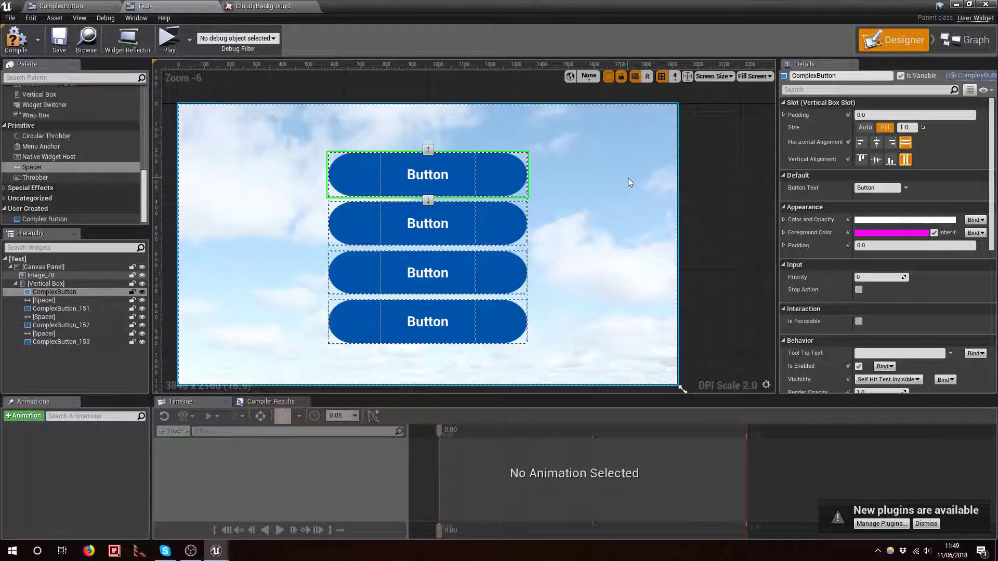
right_click_drag(627, 178, 622, 173)
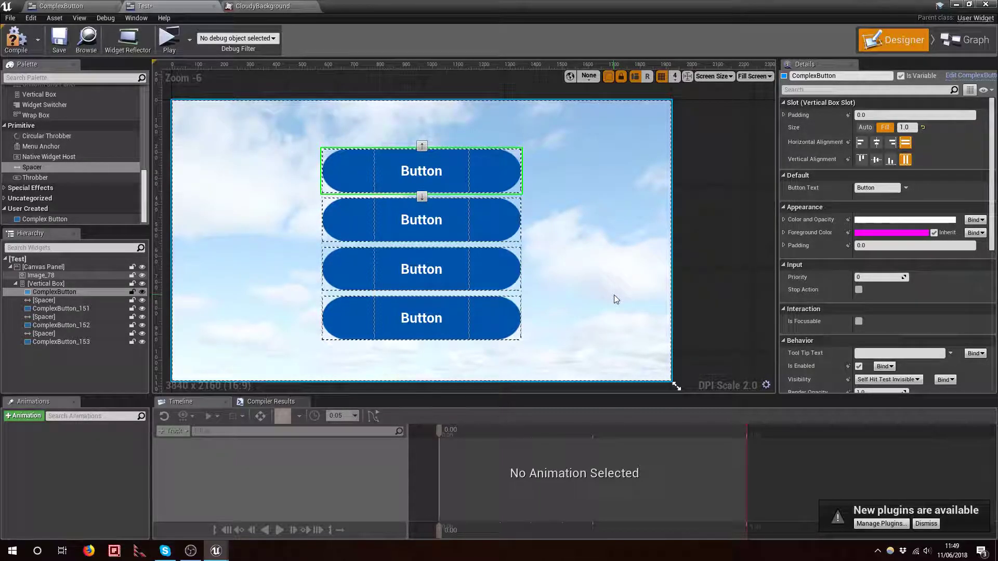
right_click_drag(614, 294, 619, 287)
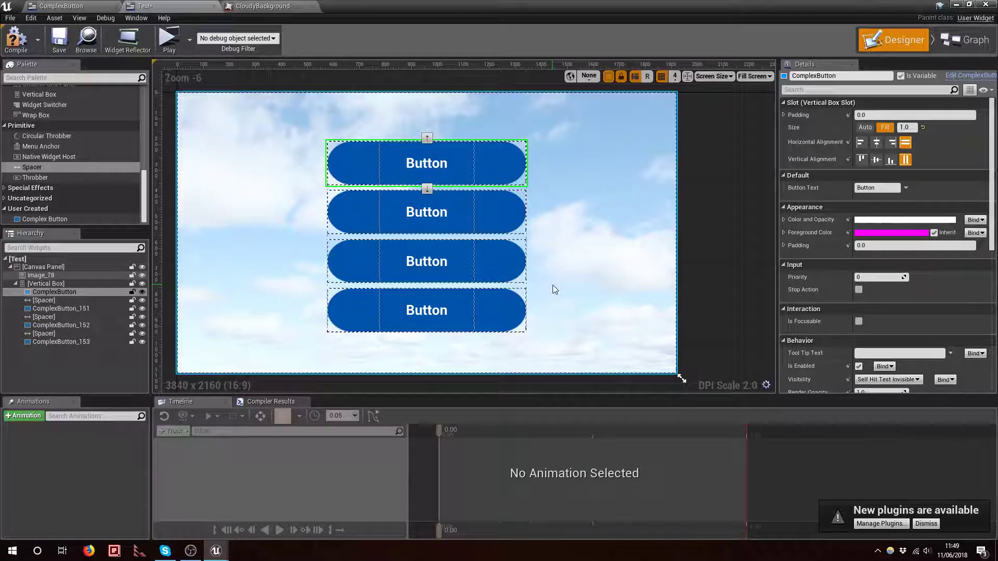
mouse_move(549, 220)
right_mouse_down()
mouse_move(542, 214)
mouse_move(554, 226)
right_mouse_up()
left_click(575, 177)
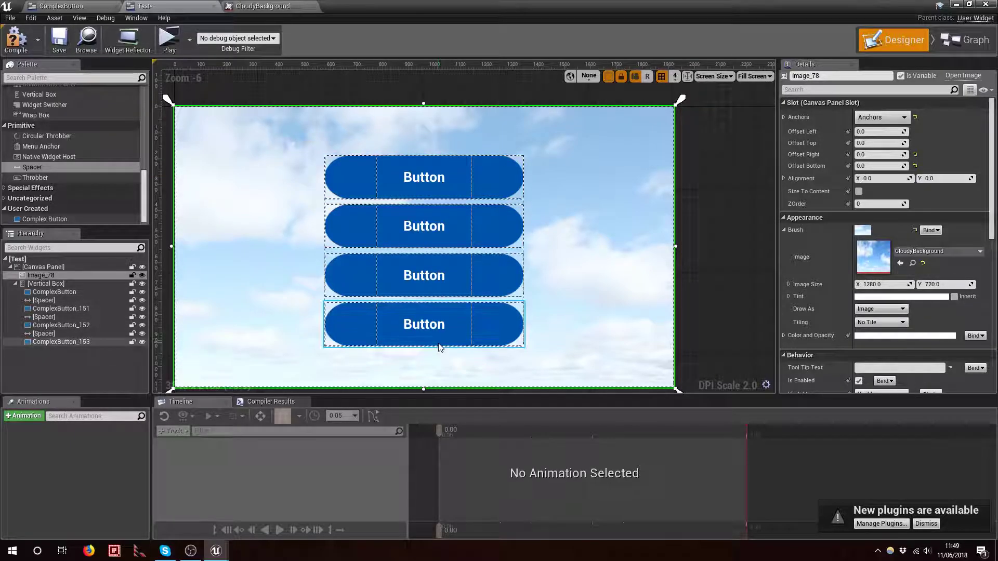
Set the Button Text of the top complex button to Play and of the second one to Load
left_click(432, 185)
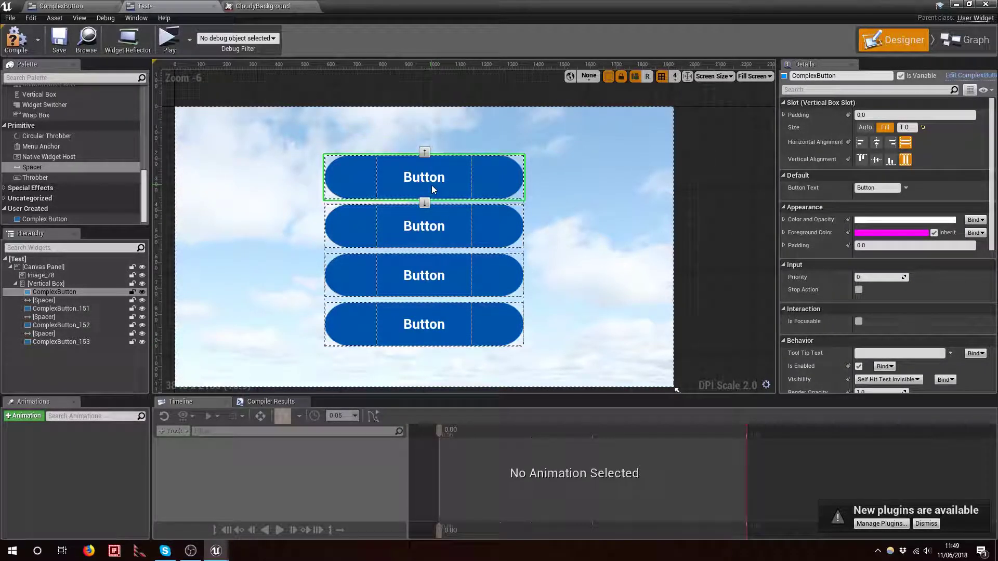
left_click(872, 190)
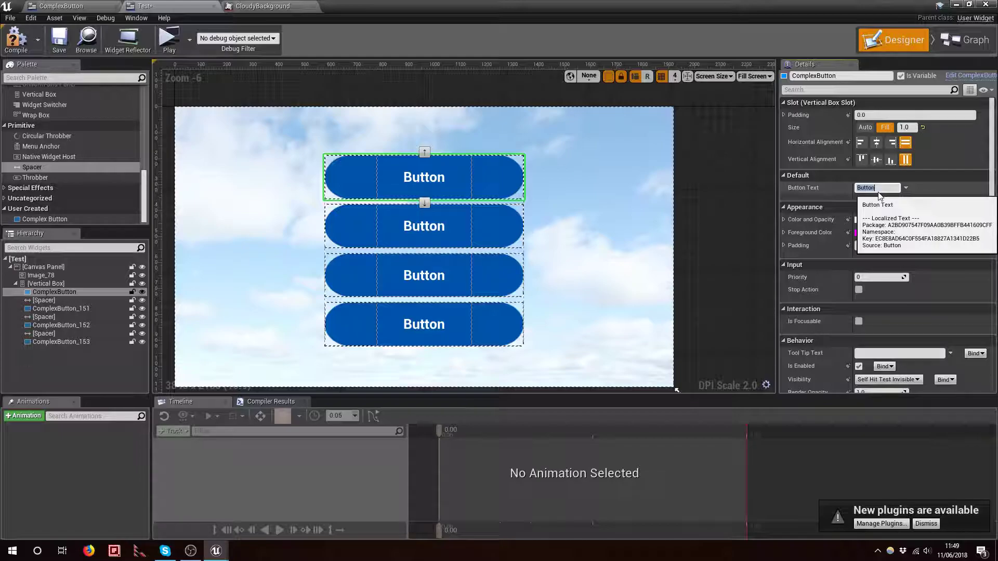
type("Play")
key("Return")
left_click(424, 226)
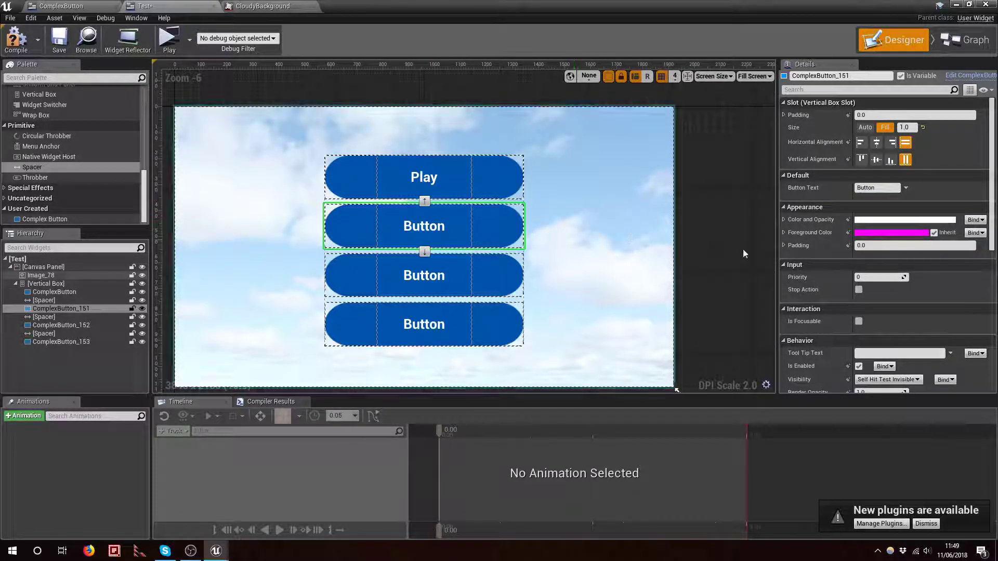
left_click(878, 188)
type("Load")
key("Return")
Set the Button Text of the third complex button to Save and of the bottom one to Quit
left_click(450, 282)
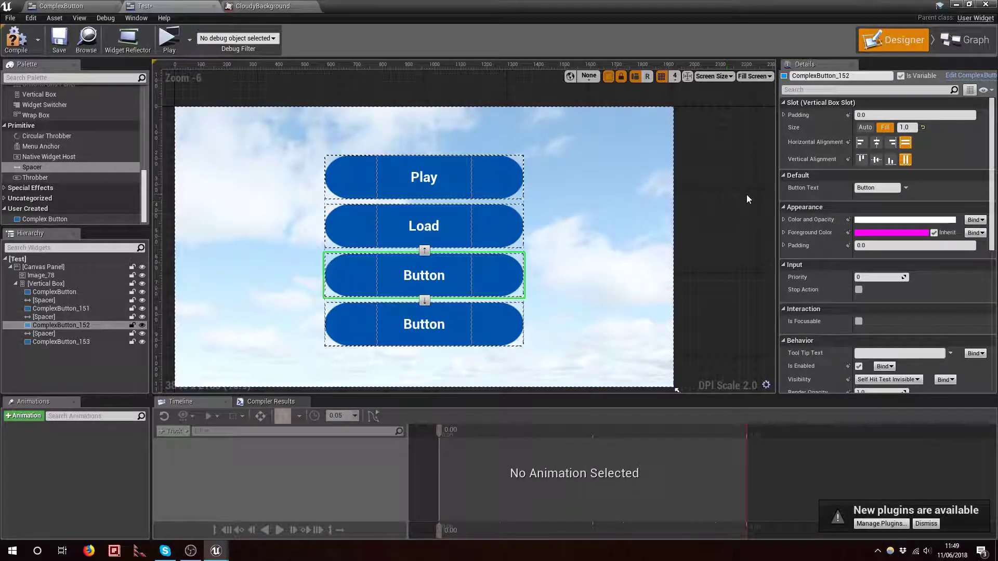
left_click(873, 189)
key("Return")
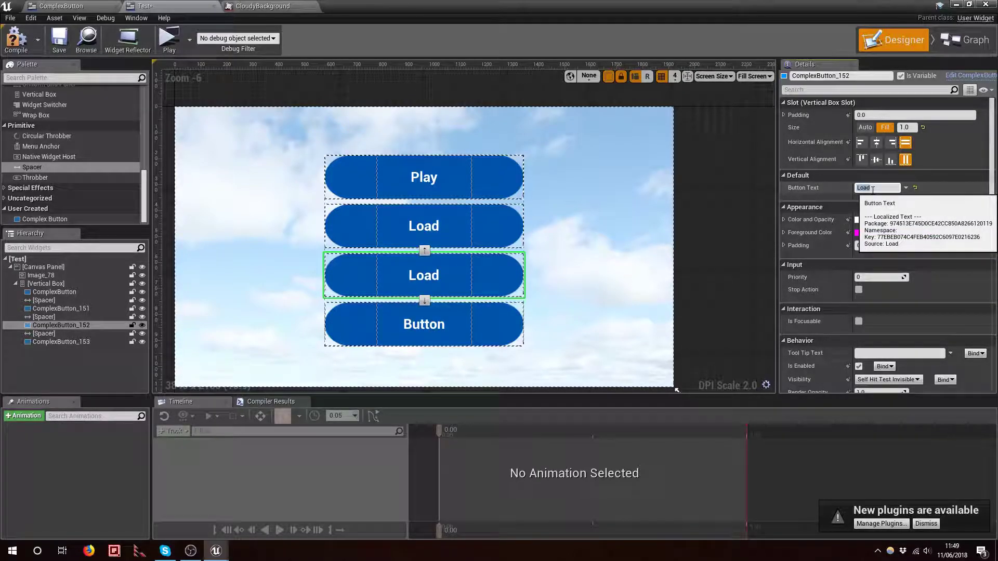
key("Return")
left_click(438, 325)
left_click(865, 190)
type("Quit")
key("Return")
Compile and save the Test widget, and try out the Play, Load, Save and Quit buttons in a game preview
left_click(16, 39)
left_click(58, 39)
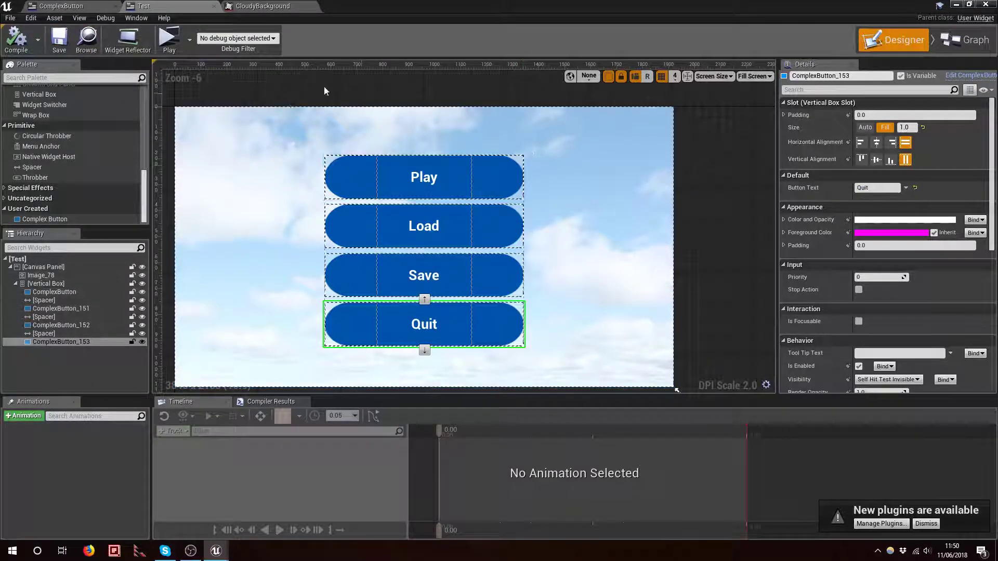
right_click_drag(310, 327, 310, 316)
left_click(171, 45)
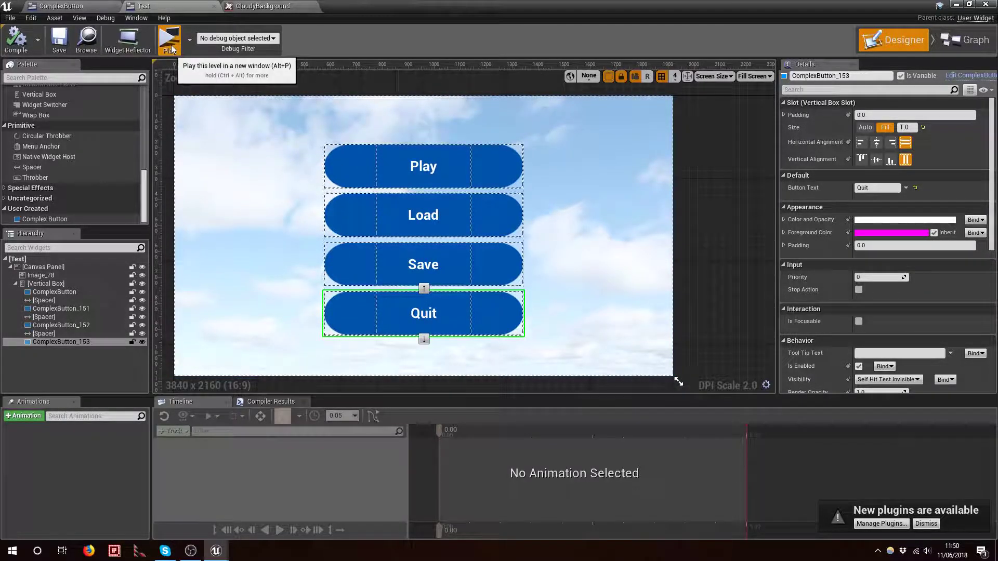
left_click(460, 184)
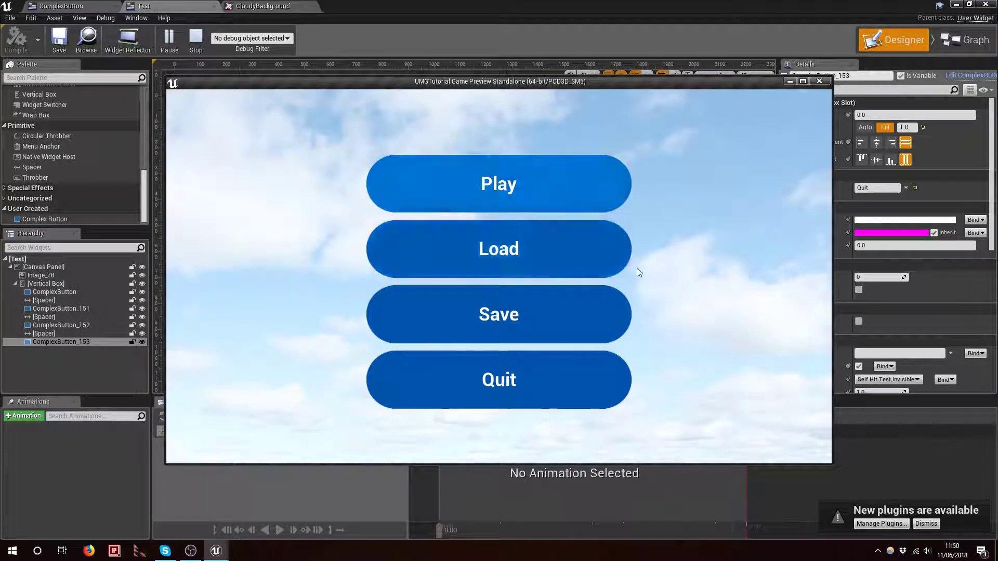
left_click(568, 373)
left_click(626, 311)
left_click(622, 256)
left_click(625, 168)
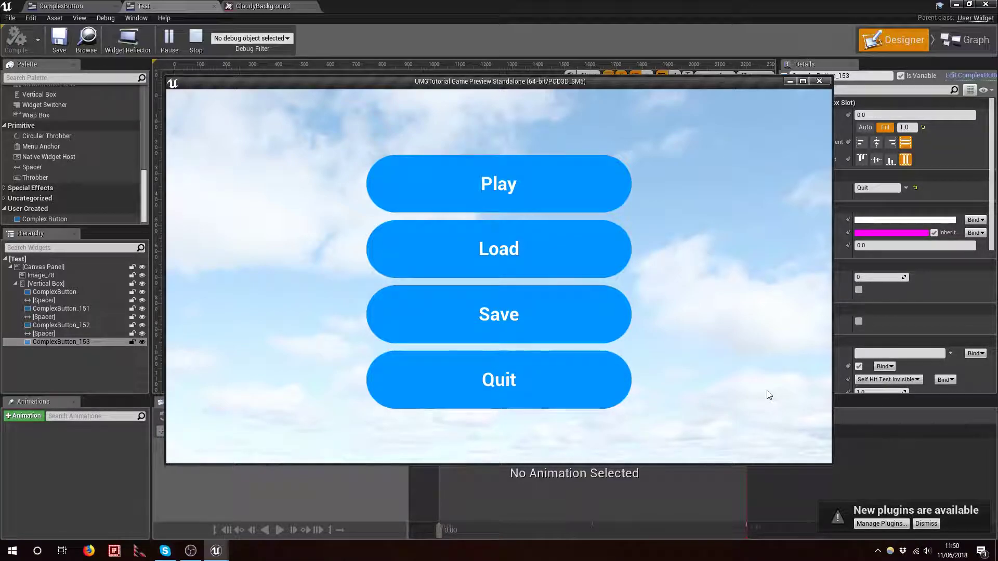
left_click(190, 551)
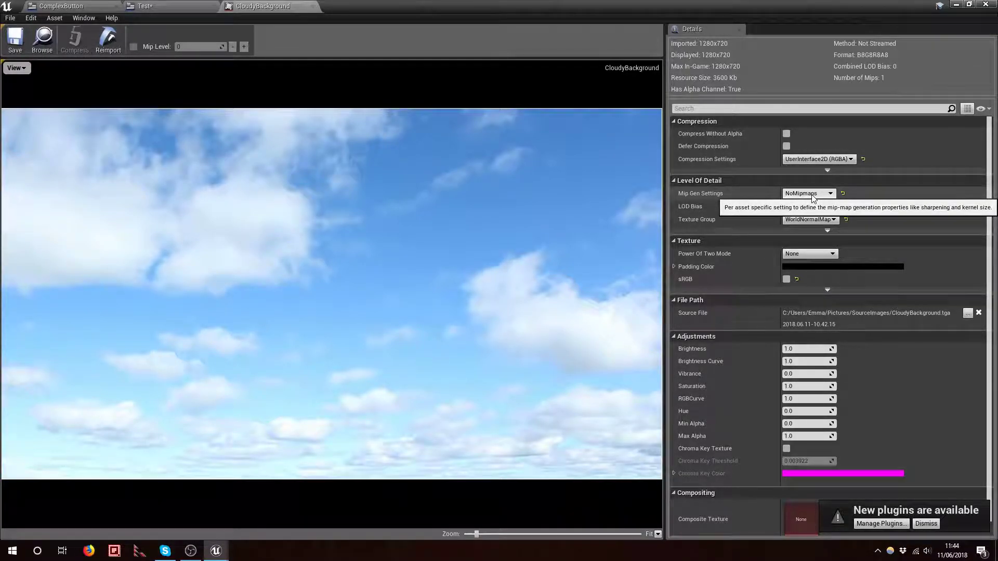
Set the CloudyBackground texture's Texture Group to UI and save the texture
left_click(814, 219)
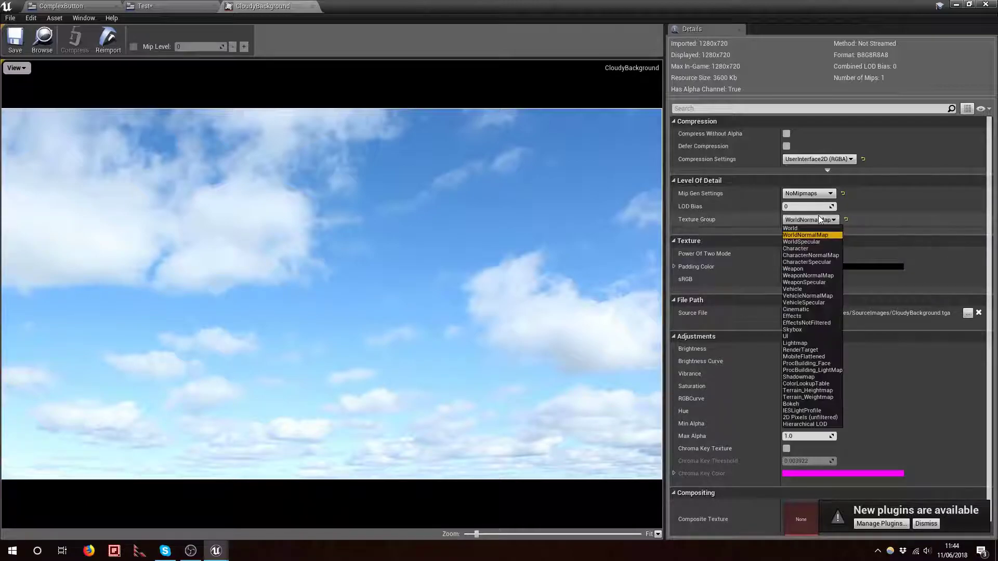
left_click(804, 336)
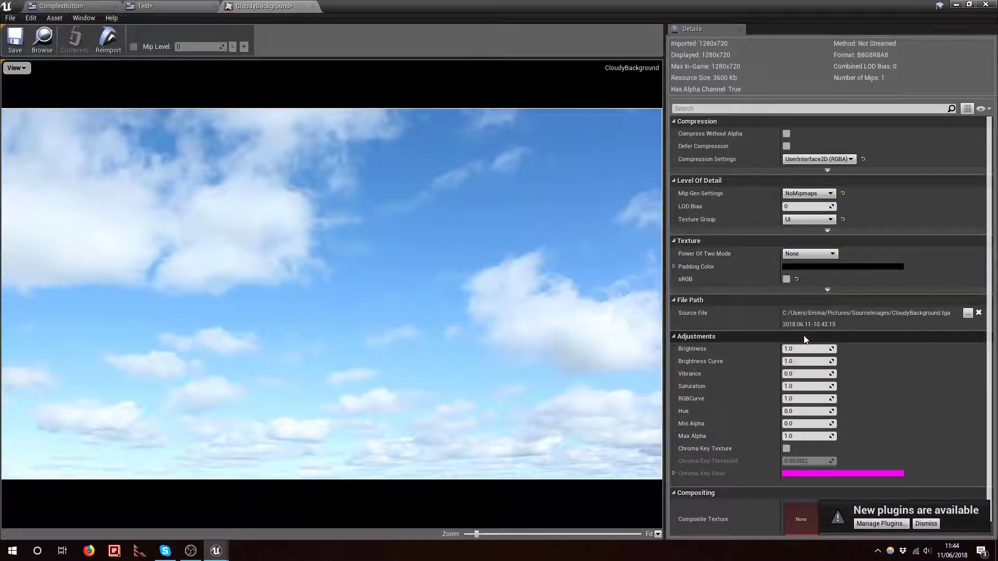
left_click(15, 40)
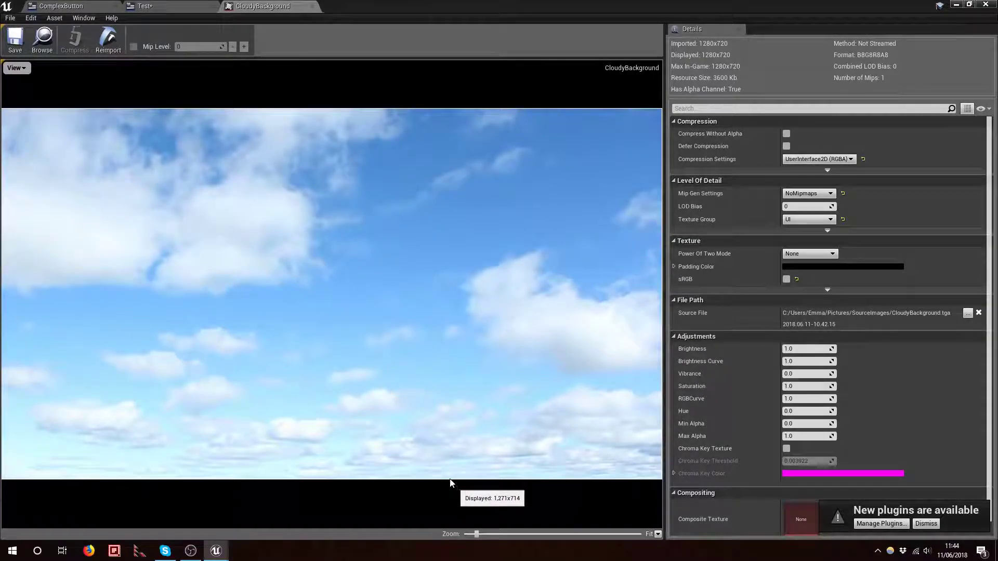
Assign the CloudyBackground texture to the full-screen image in the Test widget, and compile and save the widget
left_click(148, 8)
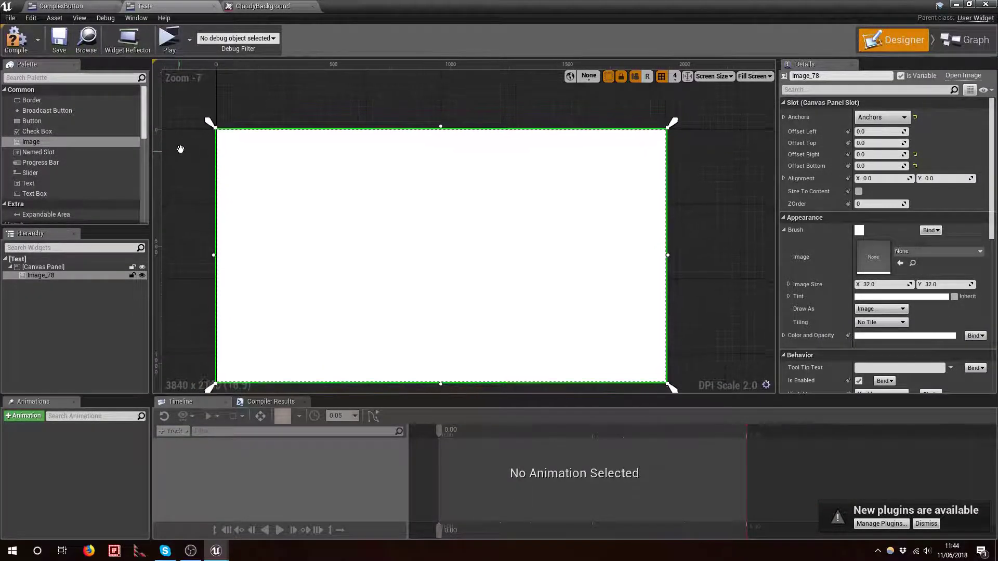
left_click(76, 274)
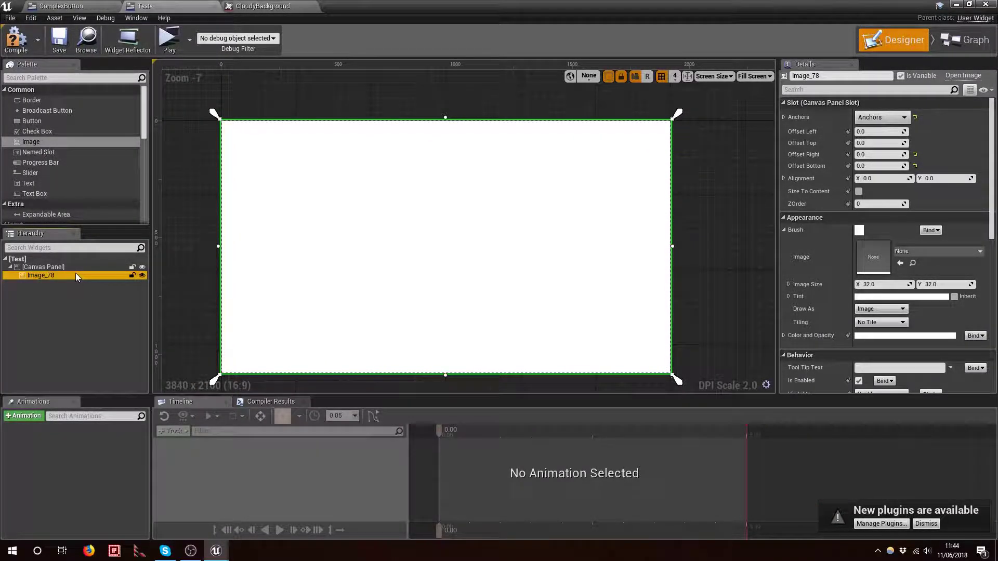
double_click(925, 250)
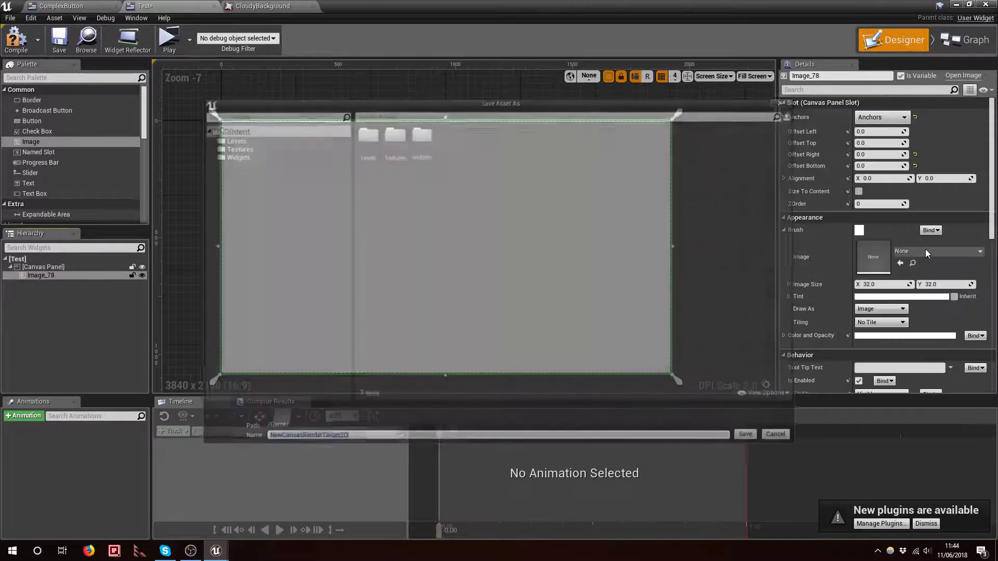
left_click(786, 99)
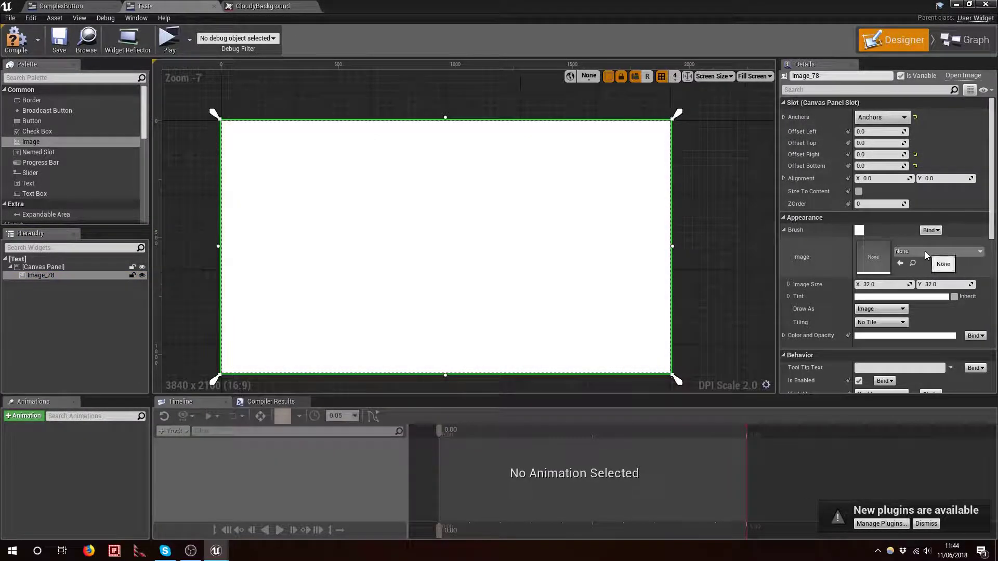
left_click(924, 251)
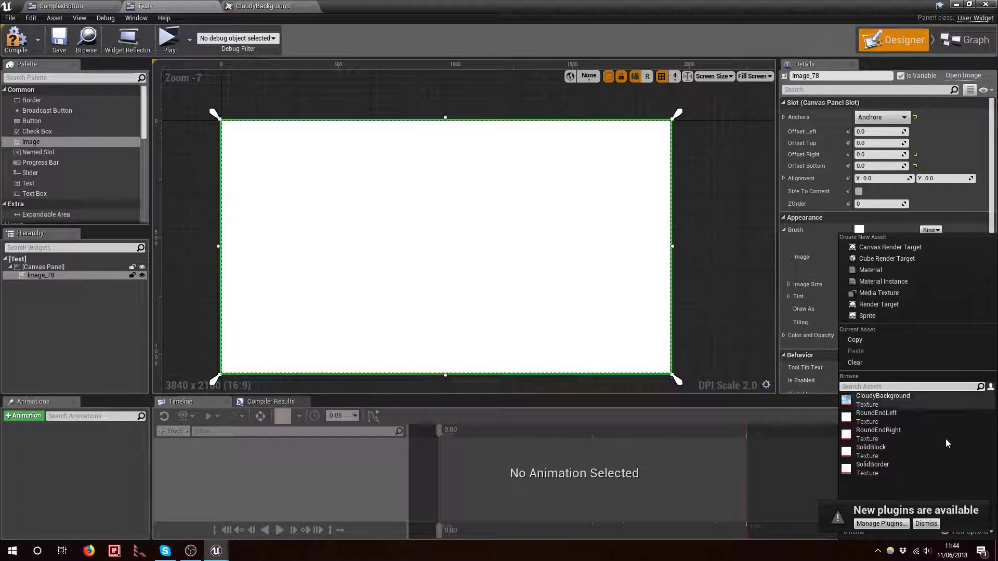
left_click(939, 402)
right_click_drag(725, 226, 714, 217)
left_click(23, 41)
left_click(58, 40)
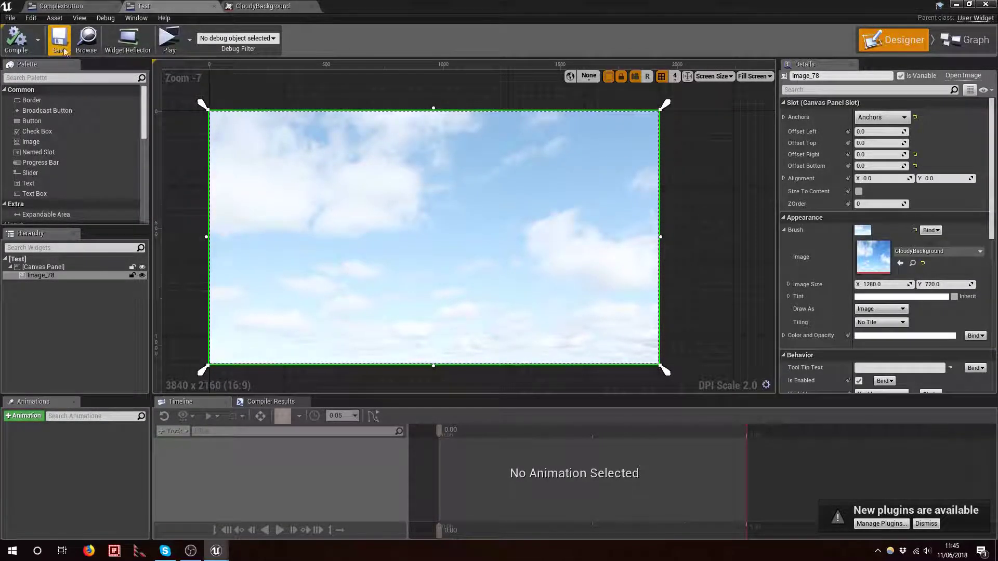
scroll(431, 241, "up", 1)
scroll(431, 241, "down", 1)
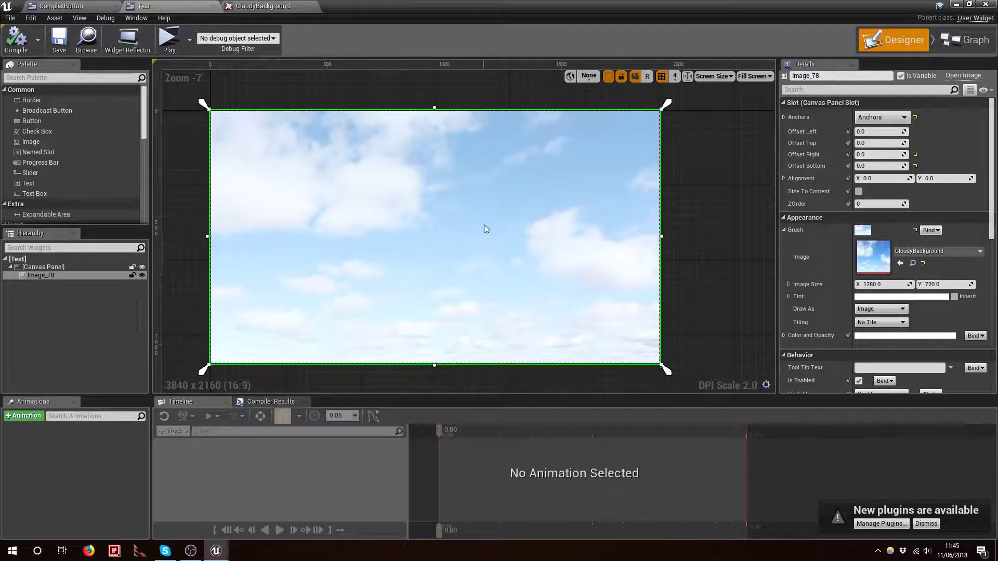
right_click_drag(511, 307, 516, 293)
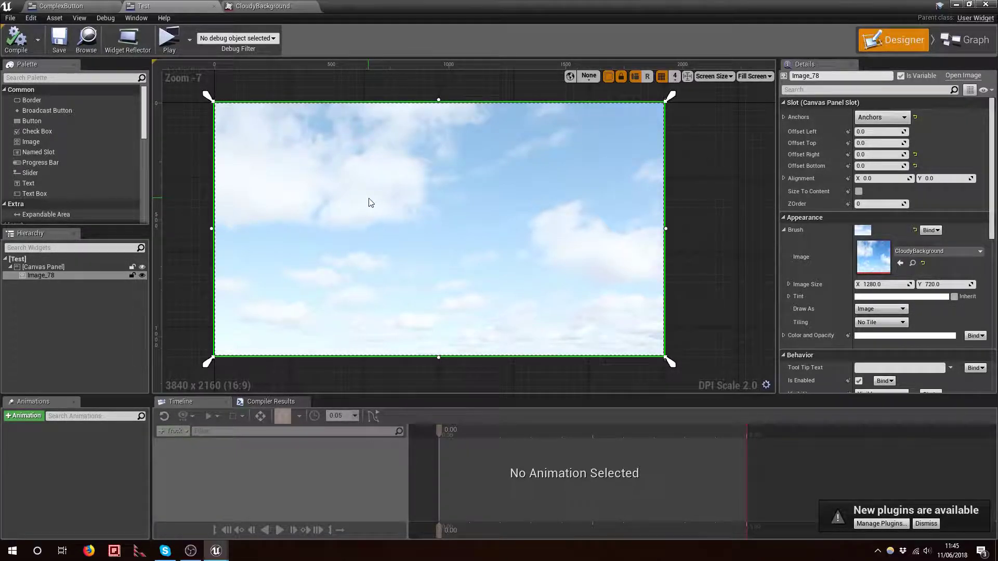
right_click_drag(378, 195, 372, 207)
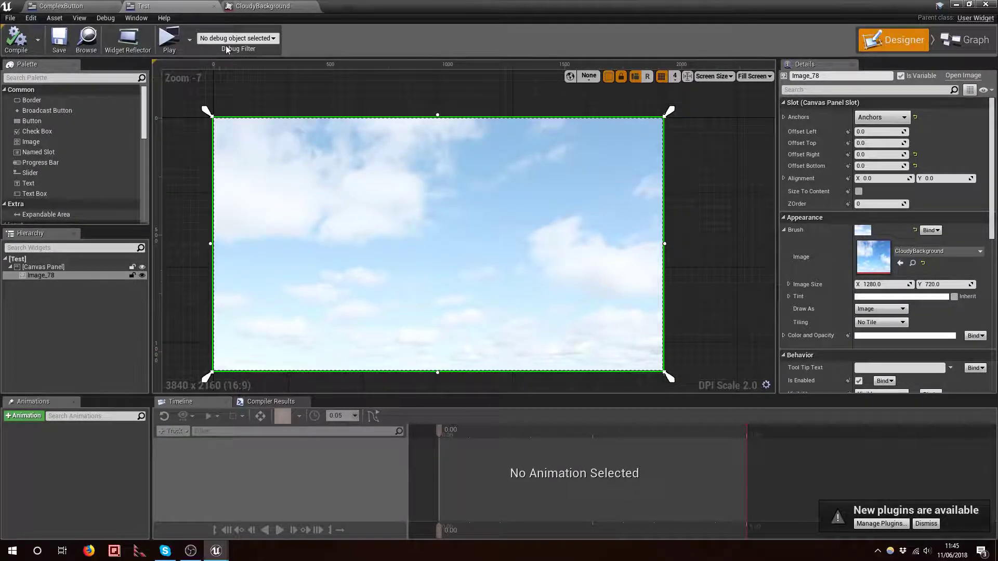
right_click_drag(708, 313, 700, 300)
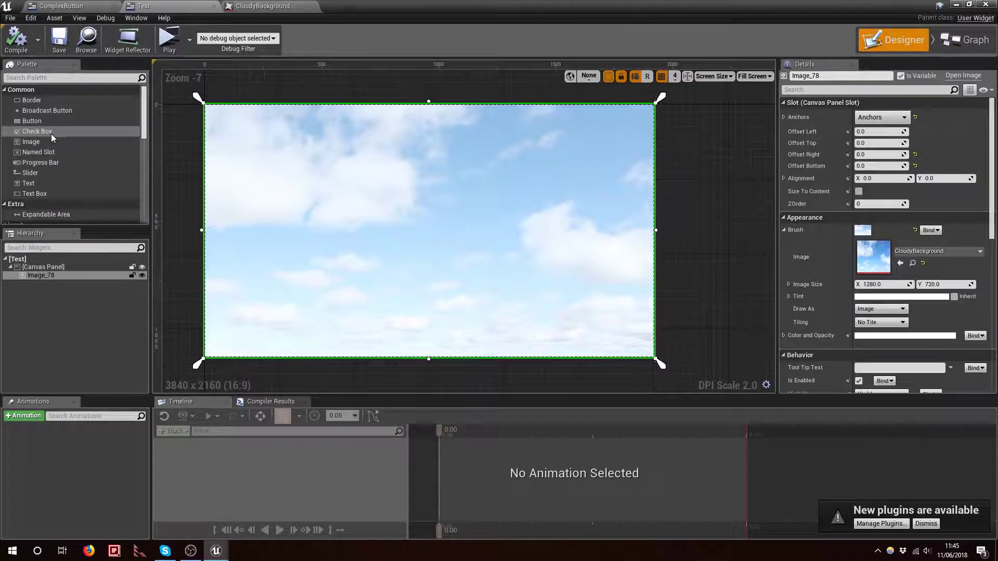
Add a Vertical Box to the canvas and anchor it at the center, matching its alignment and position to the anchor
scroll(60, 133, "down", 2)
scroll(60, 133, "down", 12)
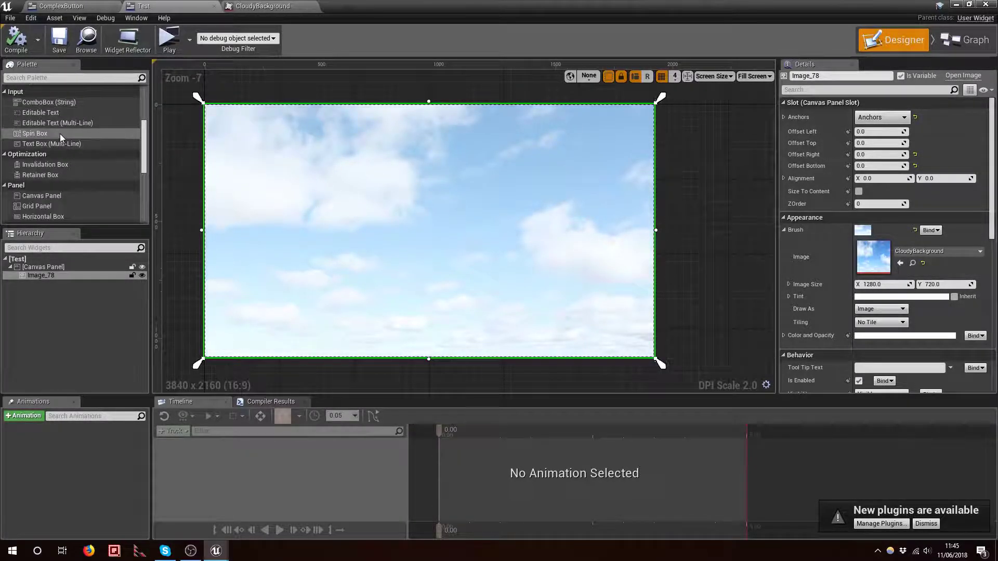
scroll(59, 136, "down", 1)
left_click_drag(43, 173, 419, 216)
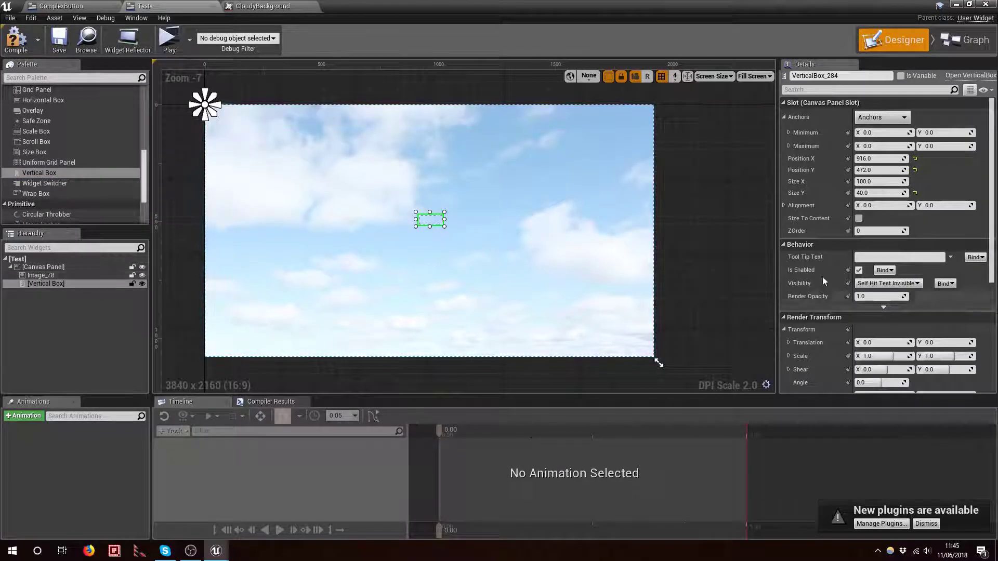
left_click(890, 119)
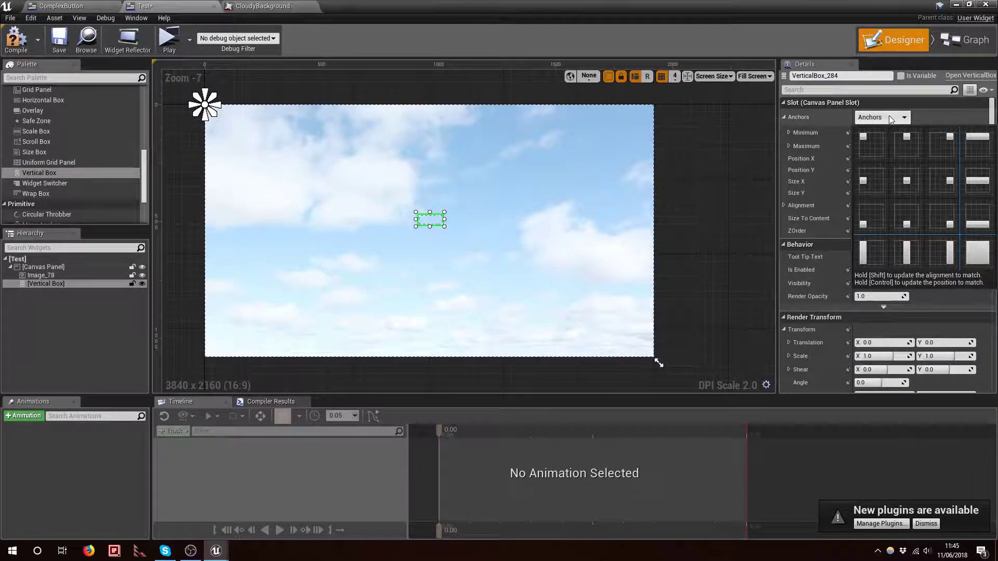
left_click(907, 180, "ctrl+shift")
scroll(356, 210, "up", 2)
scroll(354, 210, "down", 2)
right_click_drag(355, 209, 330, 216)
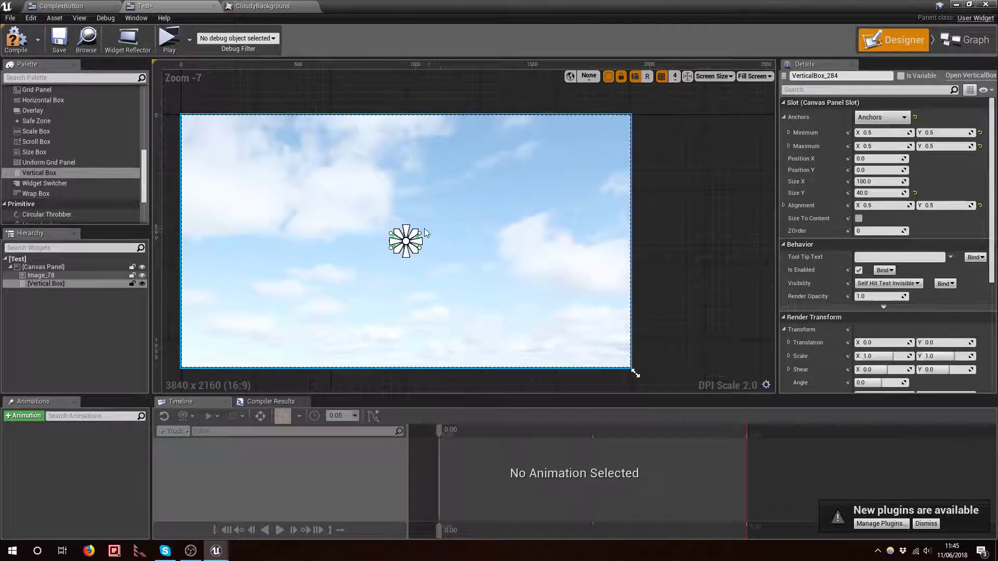
Spread the vertical box's anchors around the middle of the canvas, from about X 0.32, Y 0.17 to X 0.7, Y 0.86
left_click_drag(405, 230, 406, 151)
left_click_drag(408, 250, 501, 334)
left_click_drag(401, 335, 317, 338)
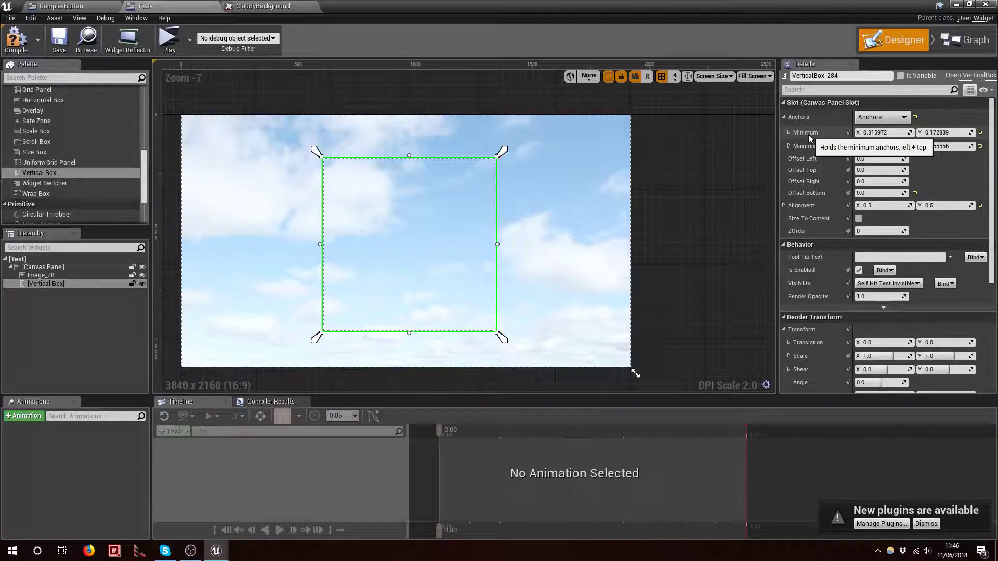
Set the vertical box's minimum anchor X to 0.3 and its left offset to 0
left_click(891, 136)
type("0")
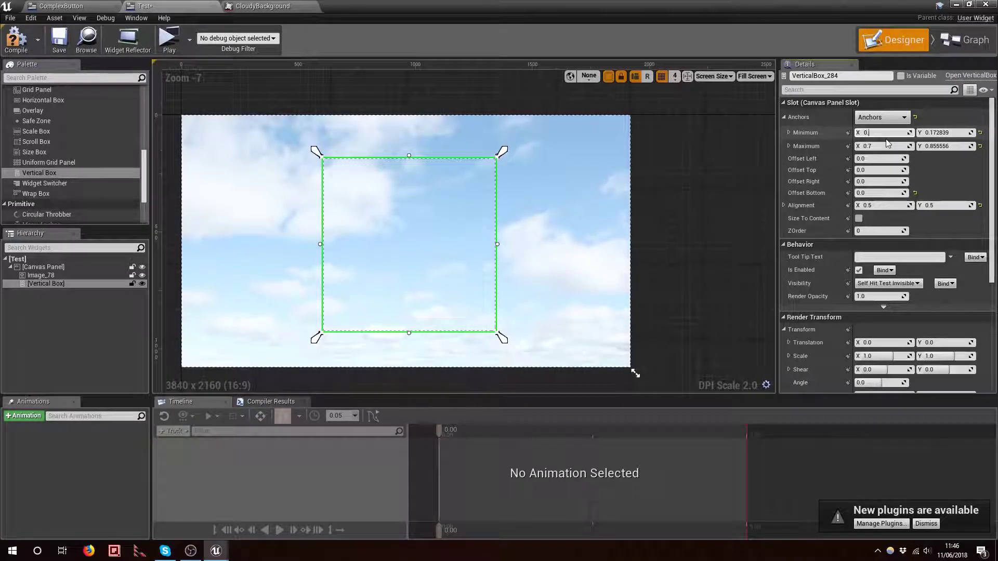
type(".3")
key("Return")
left_click(865, 159)
key("Return")
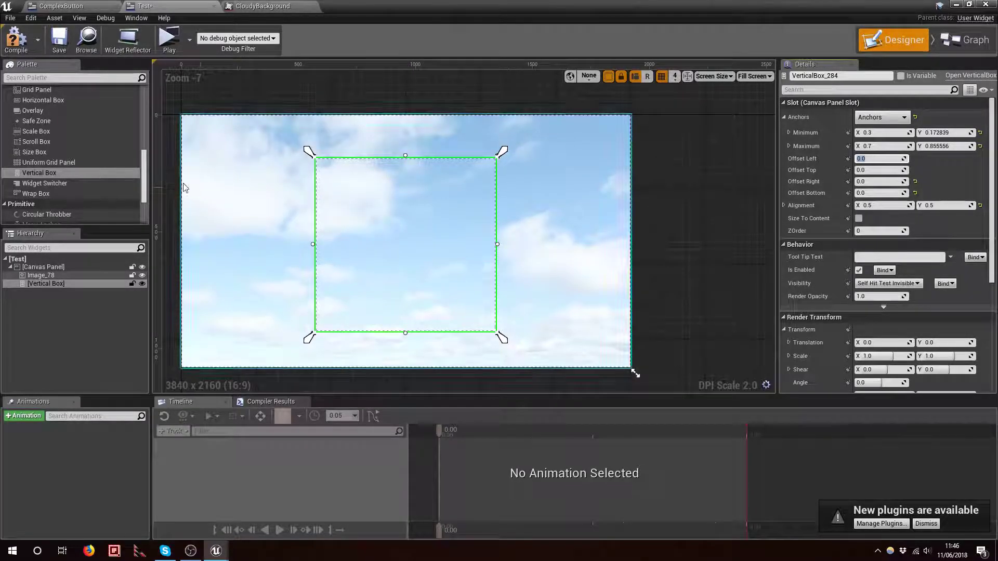
Add three Complex Button widgets as children of the Vertical Box
scroll(67, 159, "down", 3)
left_click_drag(45, 219, 60, 296)
mouse_move(246, 299)
right_mouse_down()
mouse_move(244, 66)
mouse_move(260, 3)
mouse_move(249, 301)
right_mouse_up()
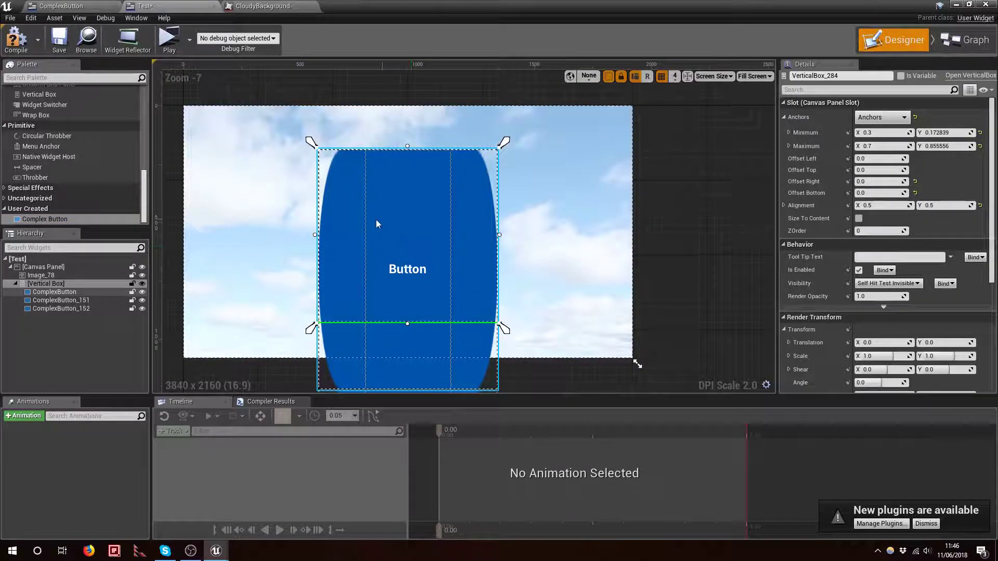
right_click_drag(440, 366, 450, 461)
right_click_drag(544, 343, 559, 265)
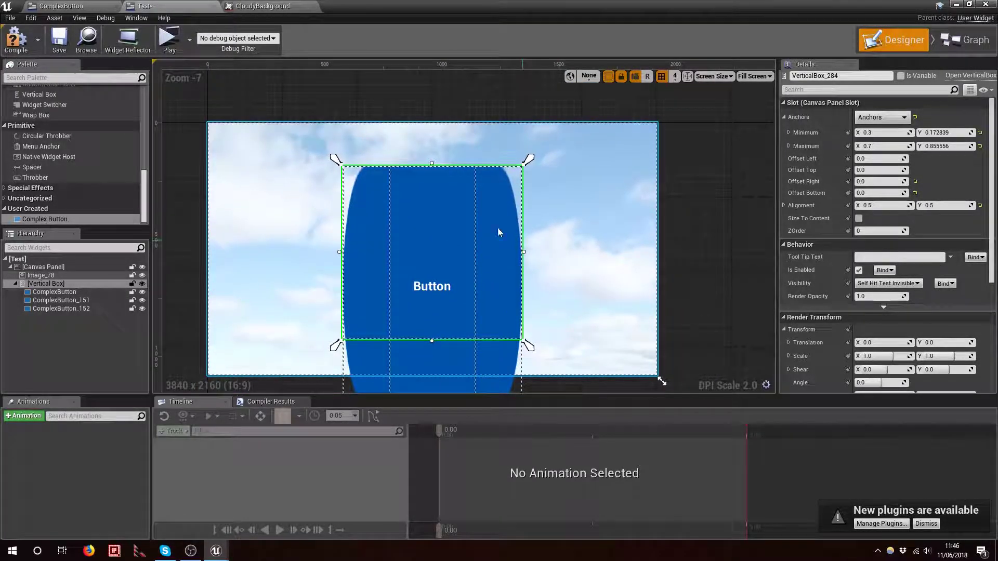
Set the slot size of all three complex buttons to Fill with a value of 1.0
left_click(66, 292)
left_click(74, 309, "shift")
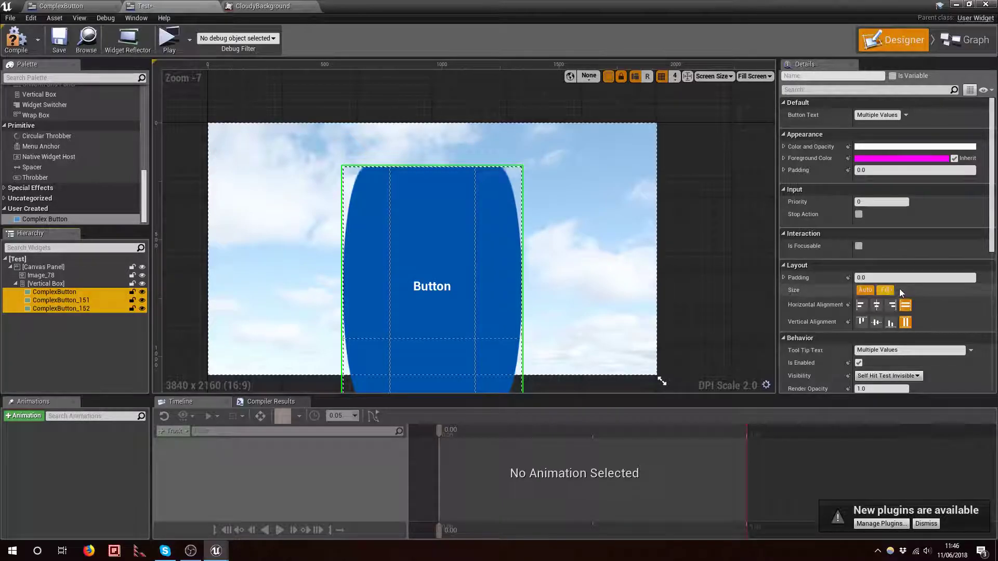
left_click(884, 290)
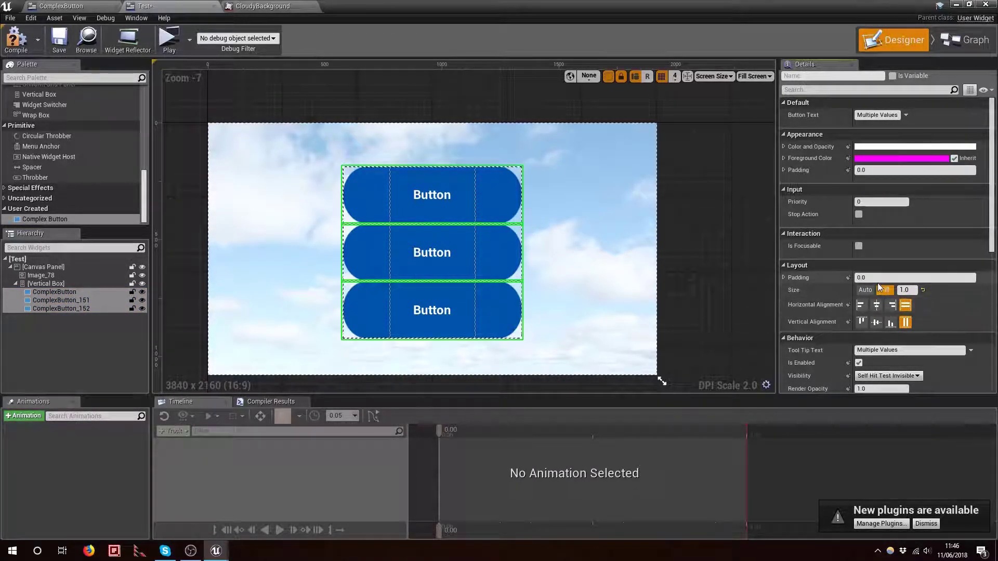
left_click(905, 289)
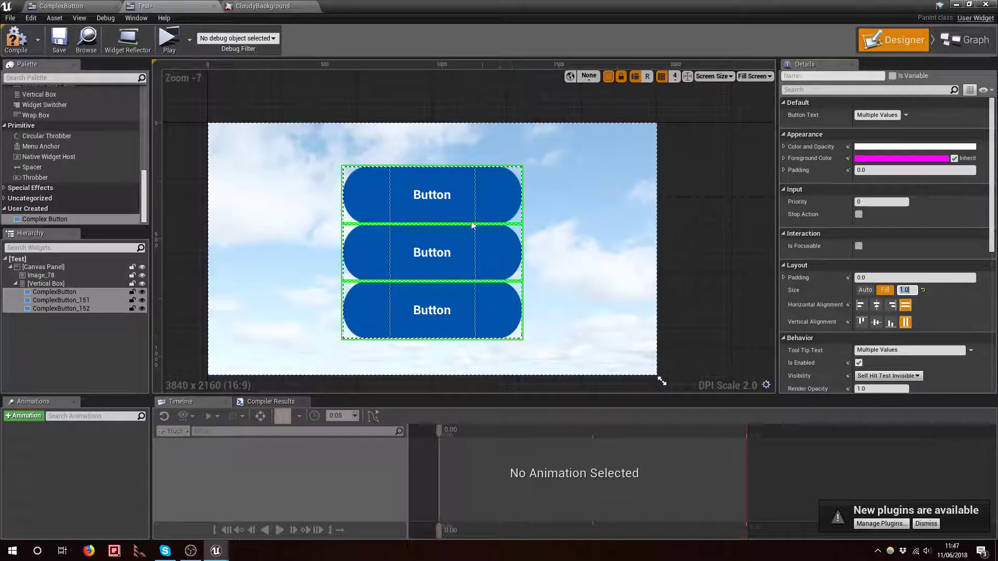
Try a Fill size of 2 on the top complex button, and set it back to 1
left_click(488, 176)
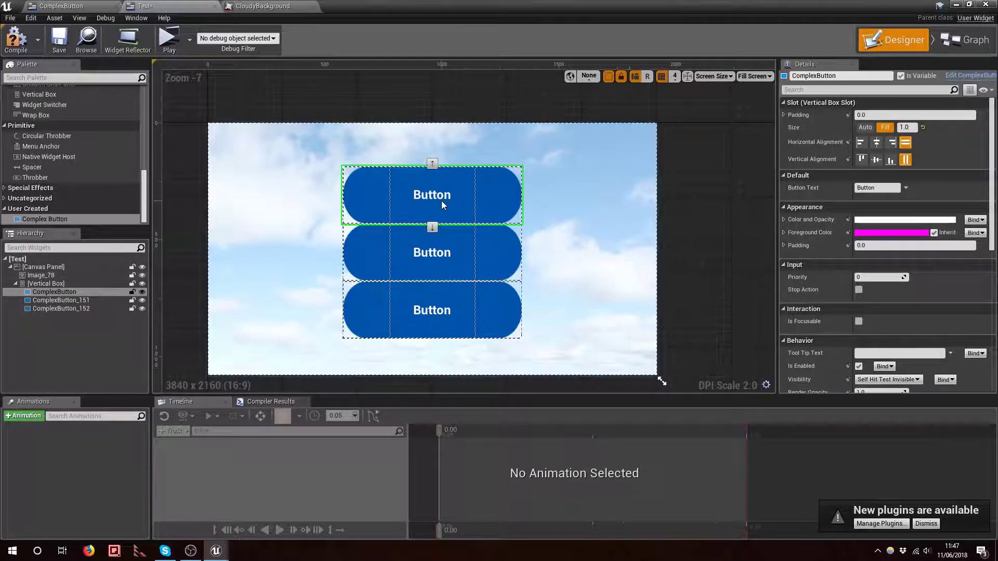
left_click(910, 127)
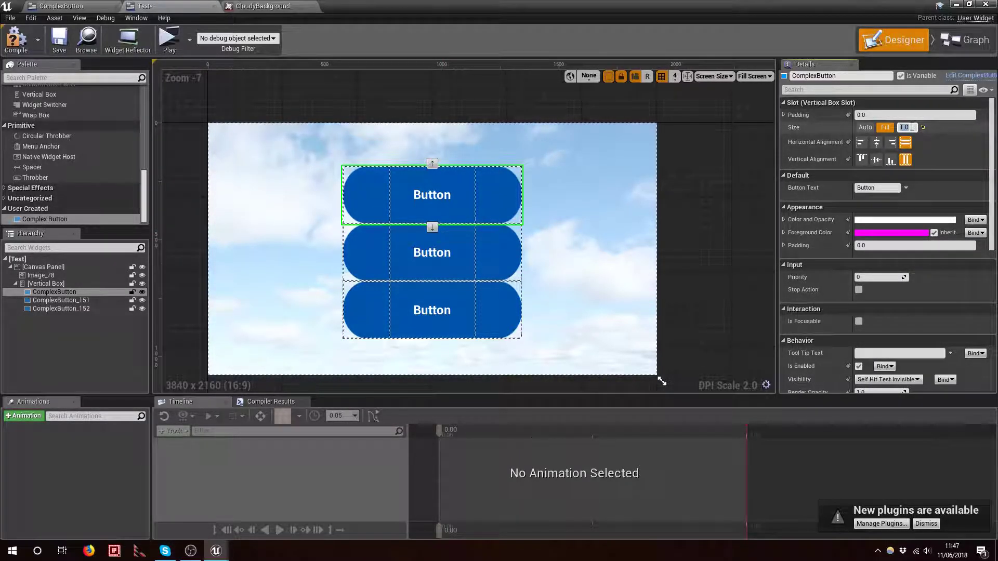
type("2")
key("Return")
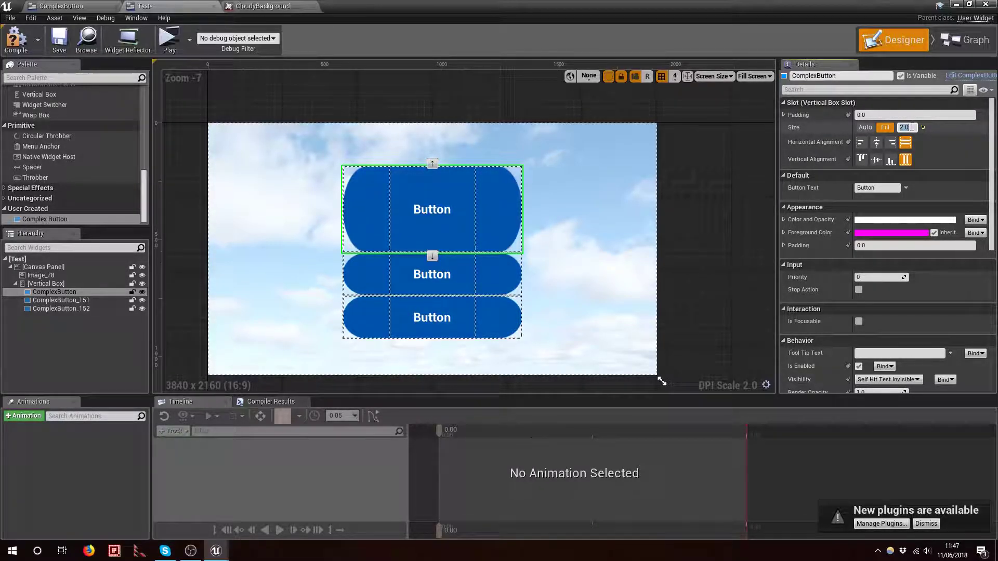
type("1")
key("Return")
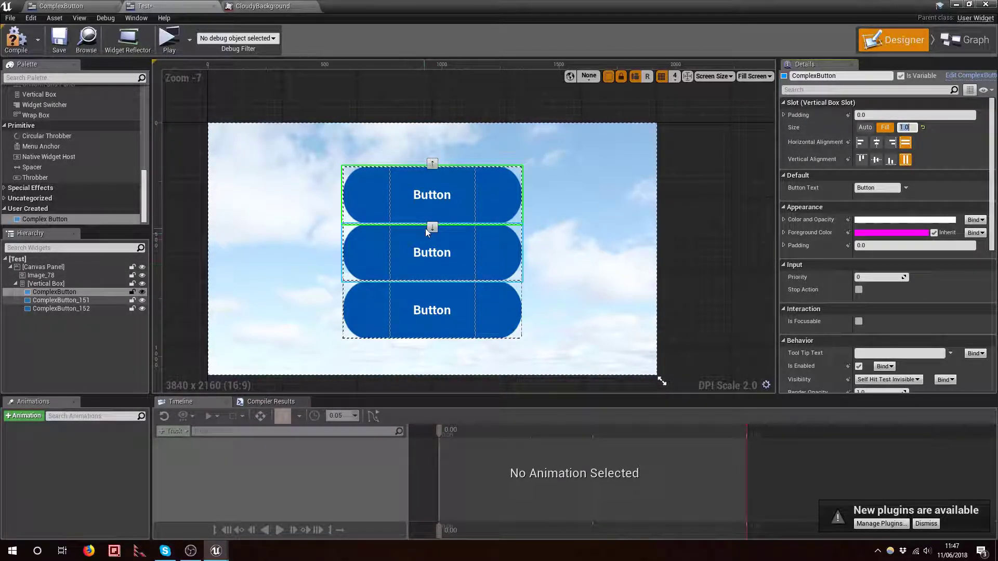
Add a fourth Complex Button to the Vertical Box and set its slot size to Fill
left_click(50, 219)
left_click_drag(49, 218, 74, 286)
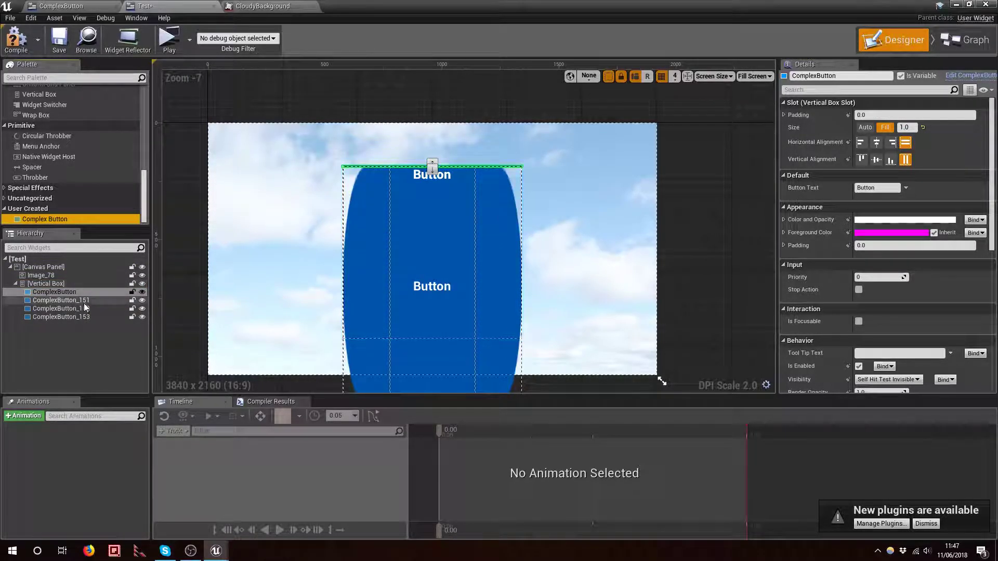
left_click(87, 317)
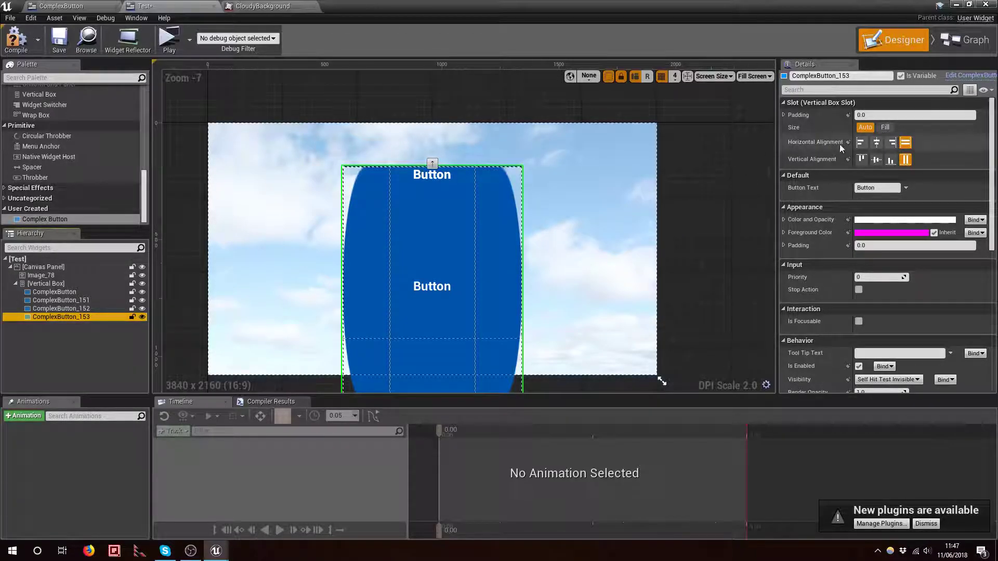
left_click(885, 127)
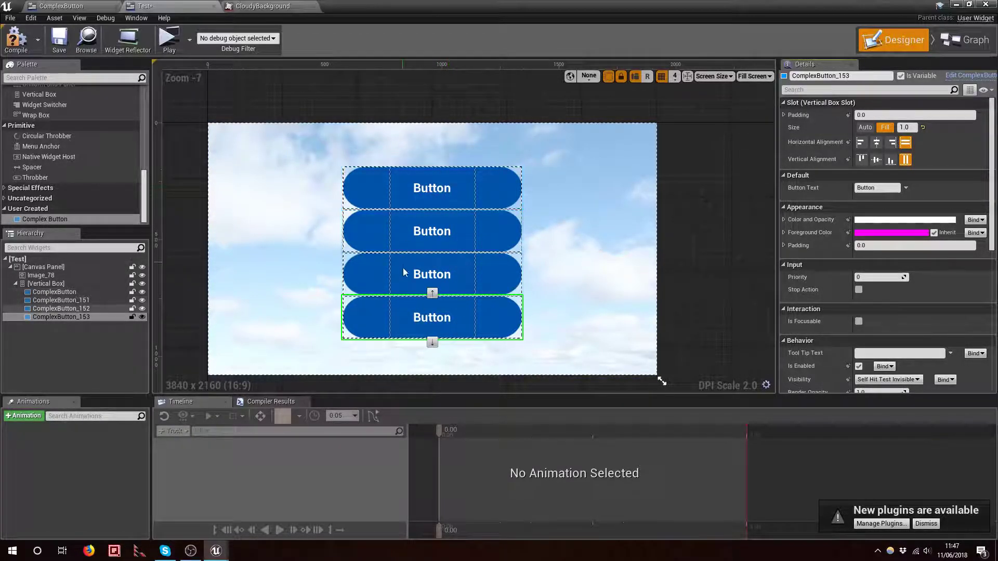
left_click(587, 270)
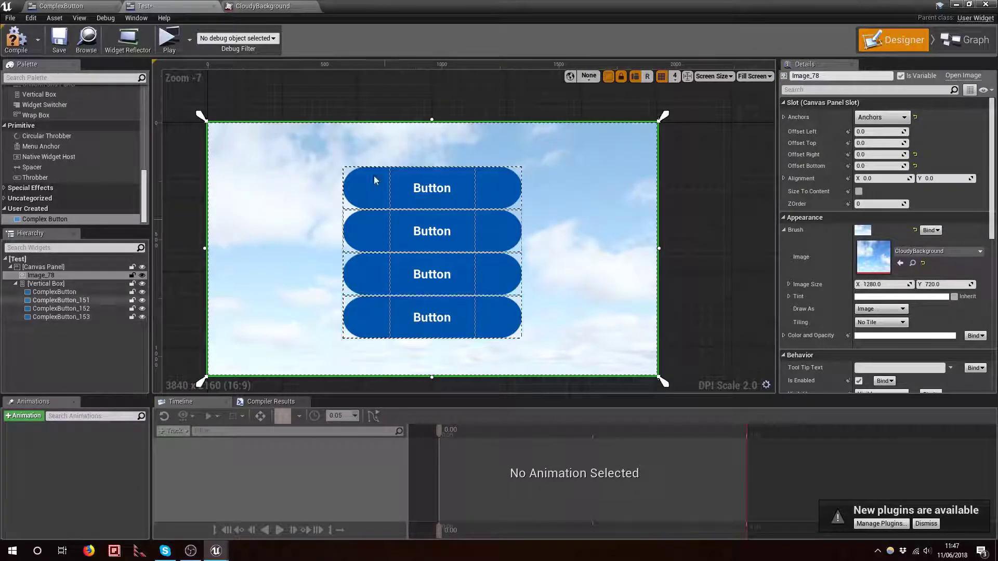
Insert a Spacer between each pair of neighbouring complex buttons in the Vertical Box, three in total
mouse_move(419, 319)
right_mouse_down()
mouse_move(416, 296)
mouse_move(422, 311)
right_mouse_up()
scroll(413, 299, "up", 2)
scroll(416, 298, "down", 1)
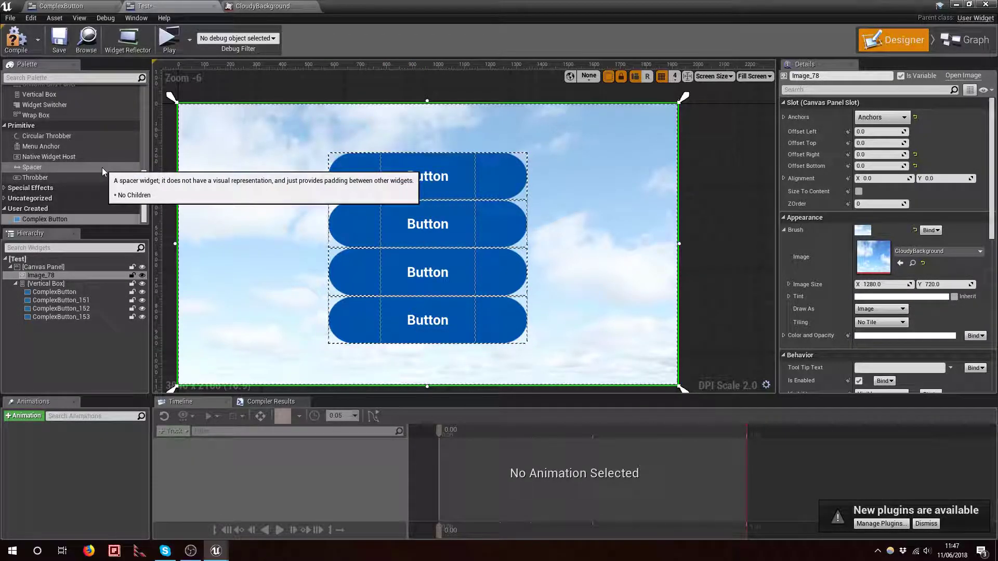
left_click(65, 166)
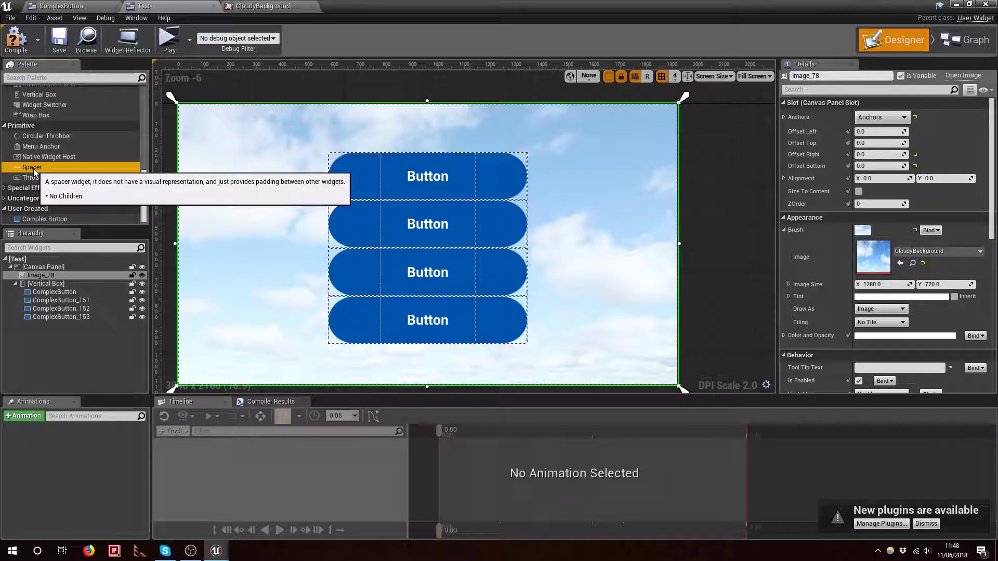
left_click_drag(33, 169, 71, 295)
left_click_drag(52, 167, 74, 315)
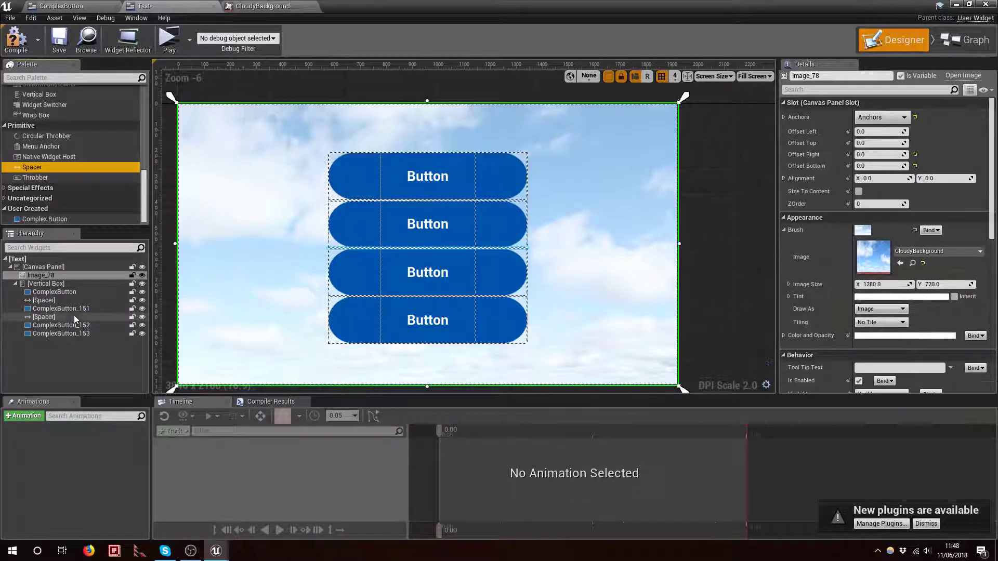
left_click_drag(33, 168, 70, 329)
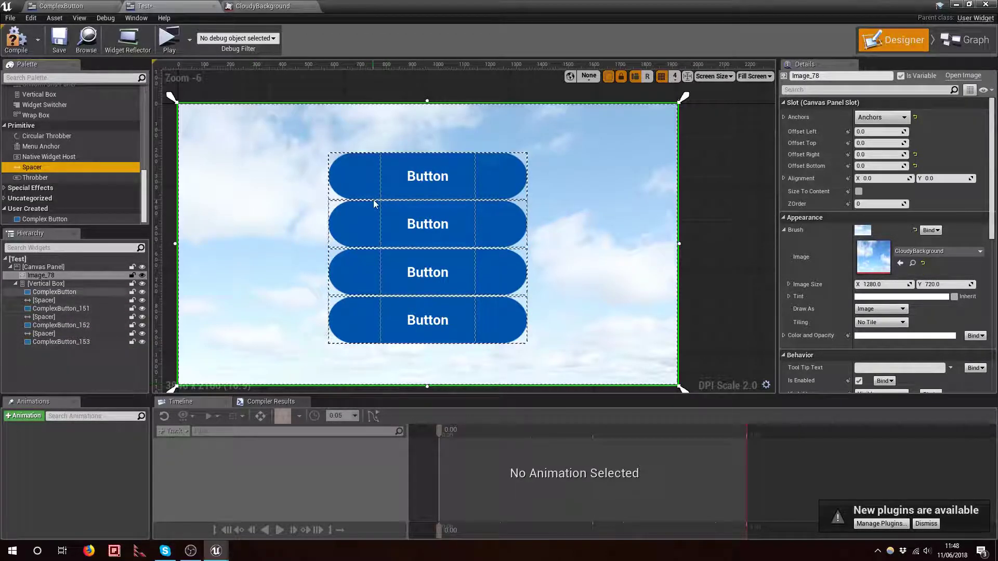
Set the slot size of all three spacers to Fill with a value of 0.1
left_click(83, 297)
left_click(76, 316, "ctrl")
left_click_drag(67, 328, 74, 296, "ctrl")
left_click(64, 332)
left_click(58, 316, "ctrl")
left_click(61, 332, "ctrl")
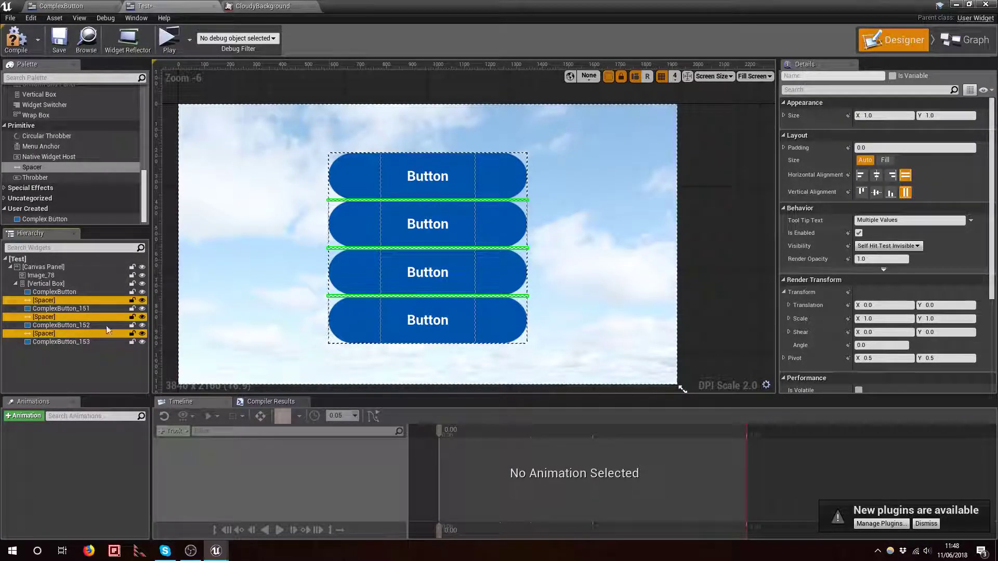
left_click(890, 161)
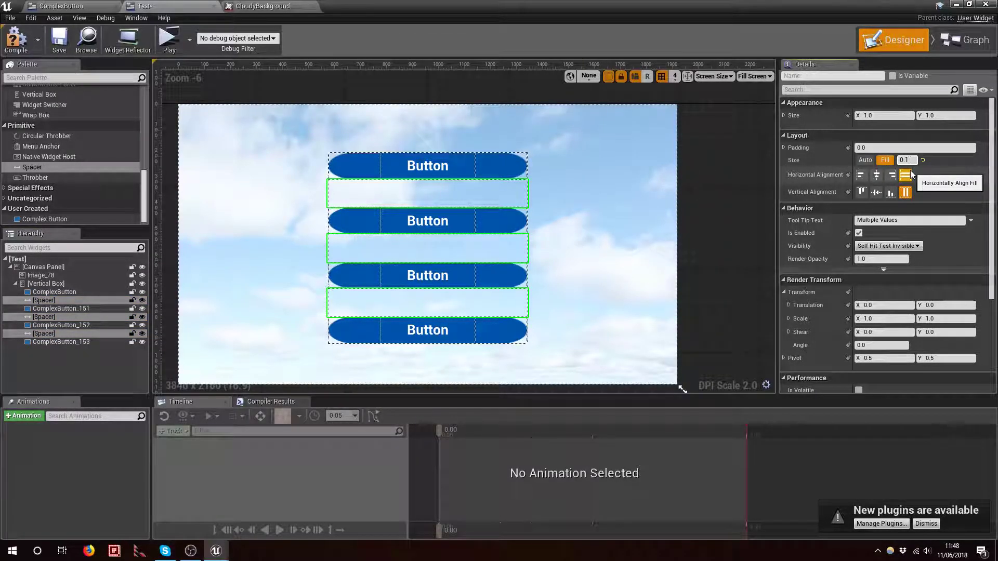
key("Return")
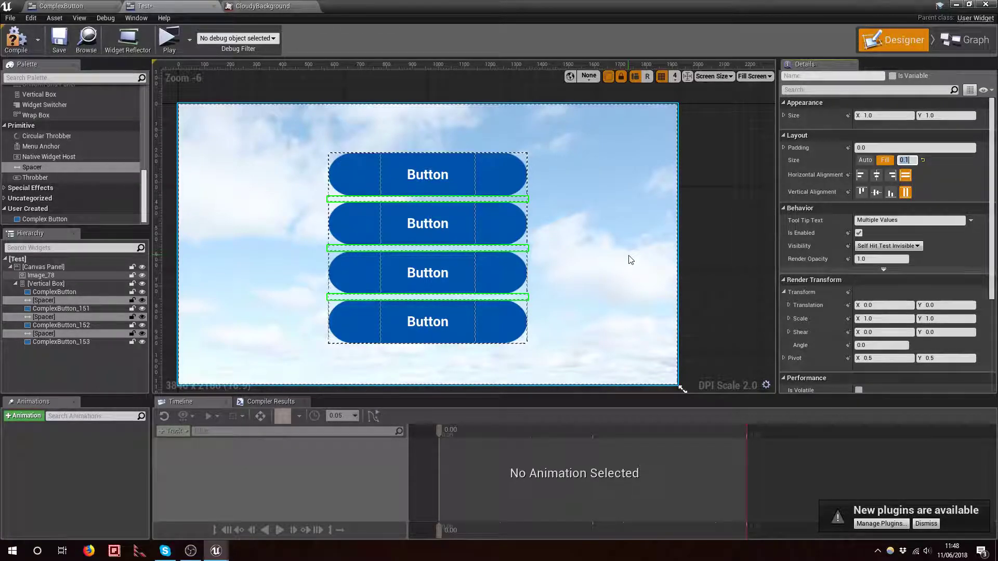
Check the slot settings of each spacer and of the top complex button
left_click(487, 198)
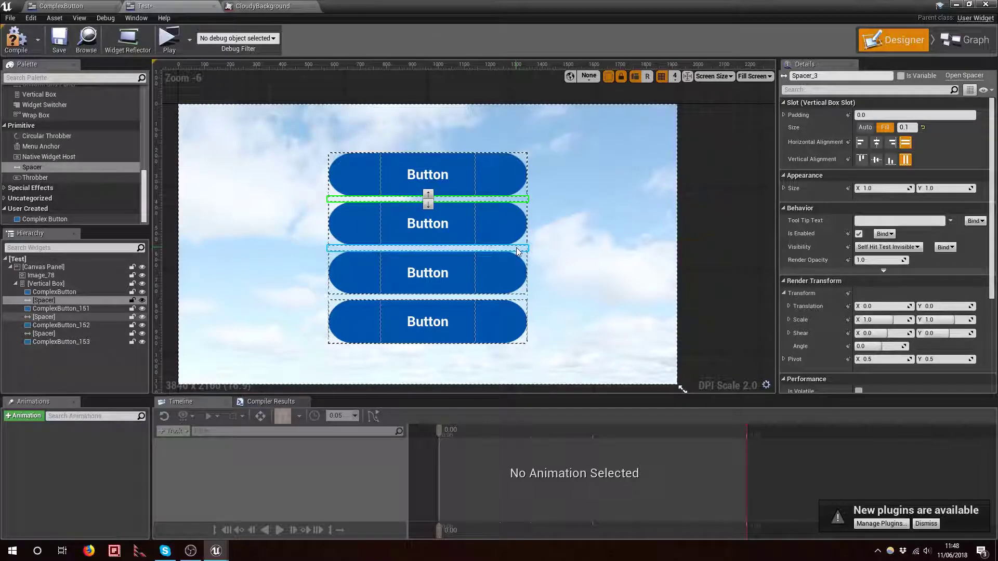
left_click(513, 249)
left_click(525, 298)
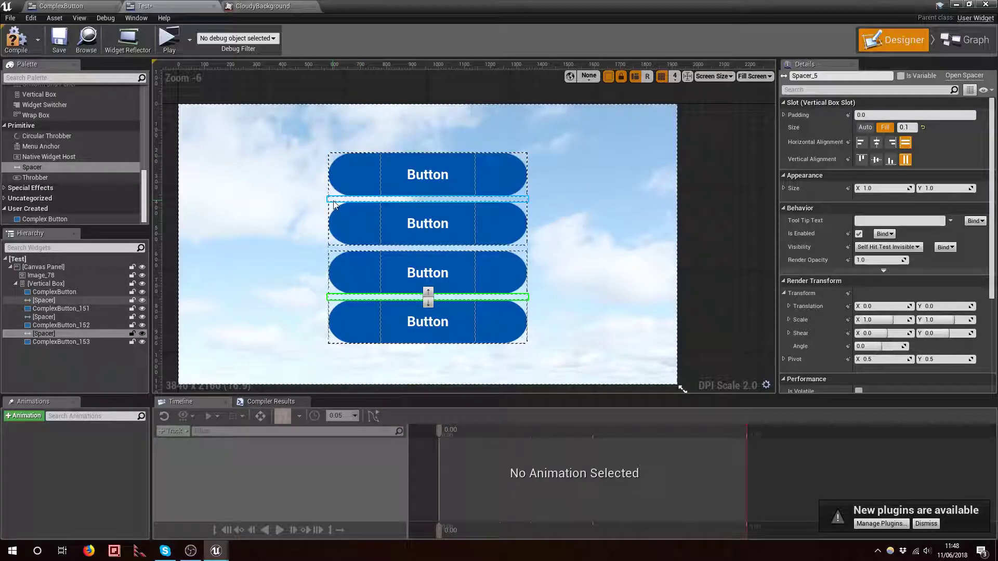
left_click(382, 160)
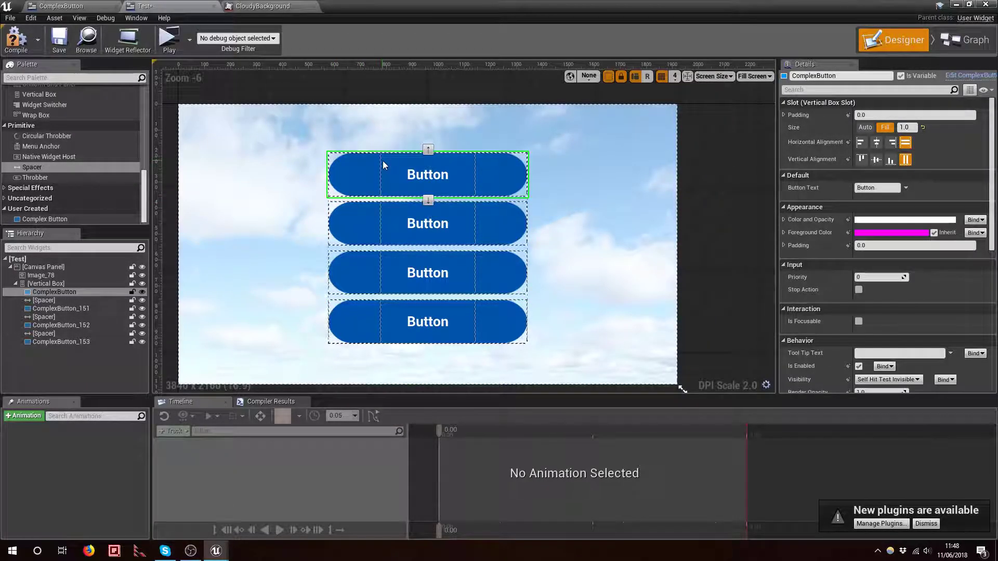
scroll(871, 204, "up", 1)
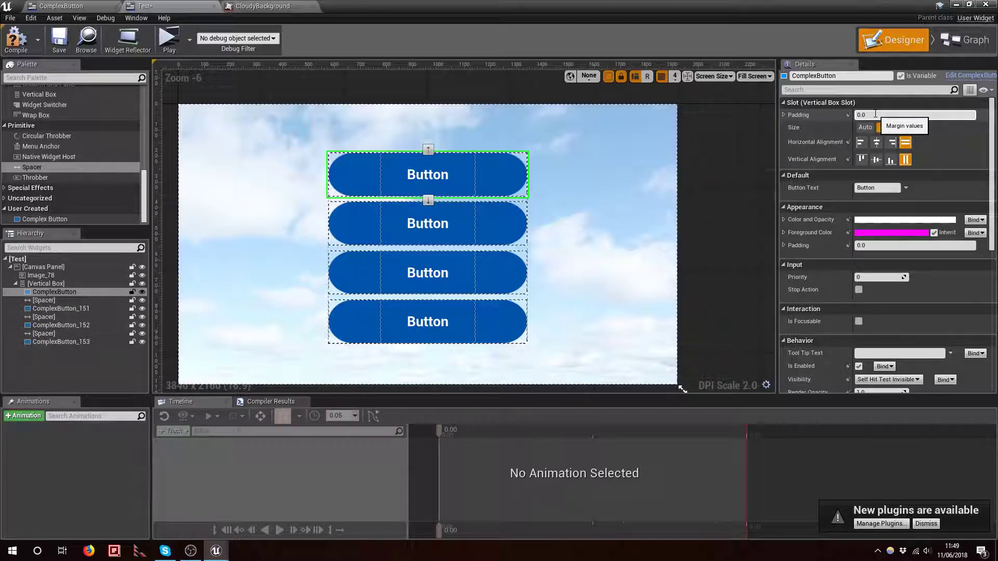
right_click_drag(627, 178, 621, 174)
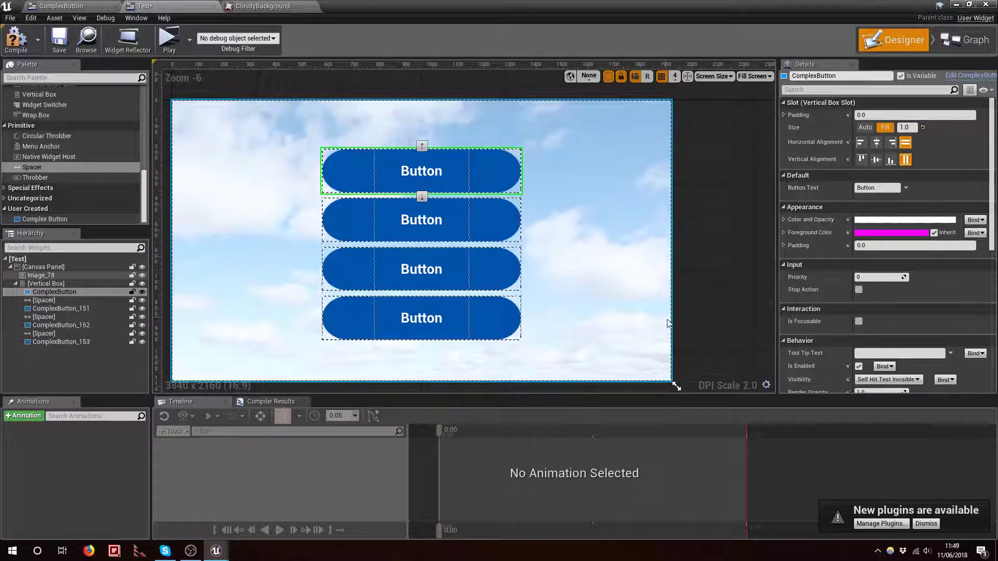
right_click_drag(614, 294, 618, 287)
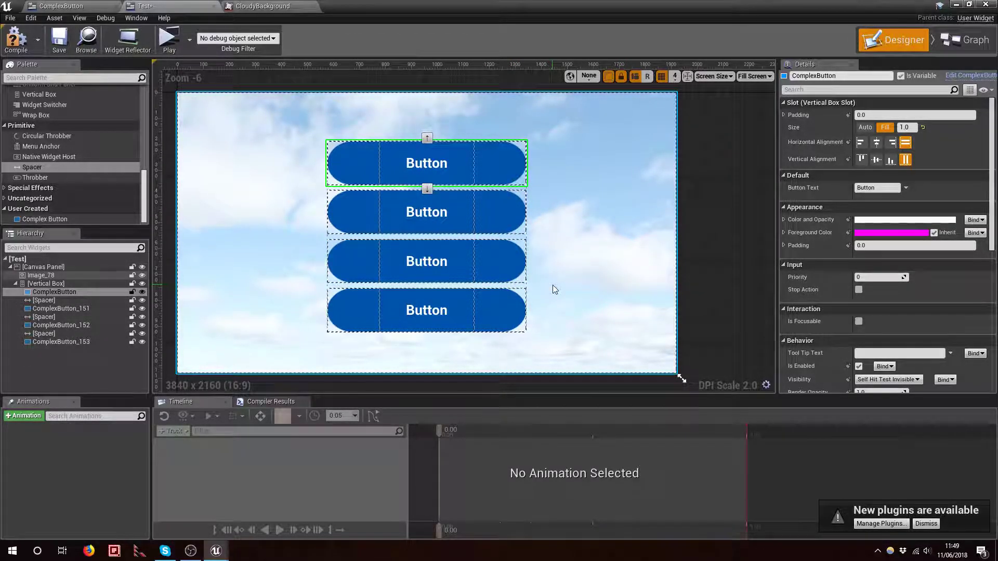
right_click_drag(546, 216, 545, 228)
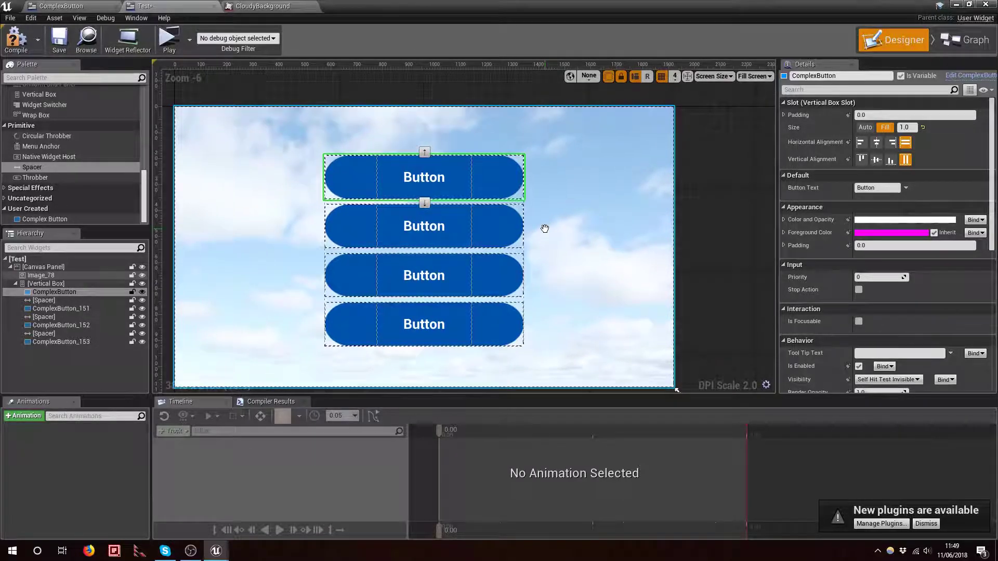
left_click(575, 172)
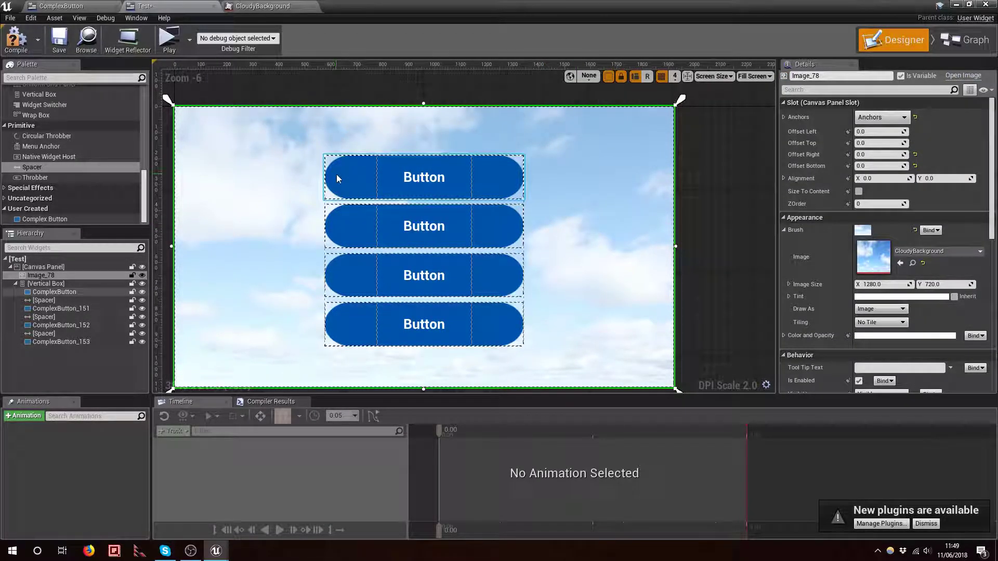
Set the Button Text of the topmost complex button to Play and of the second one to Load
left_click(432, 189)
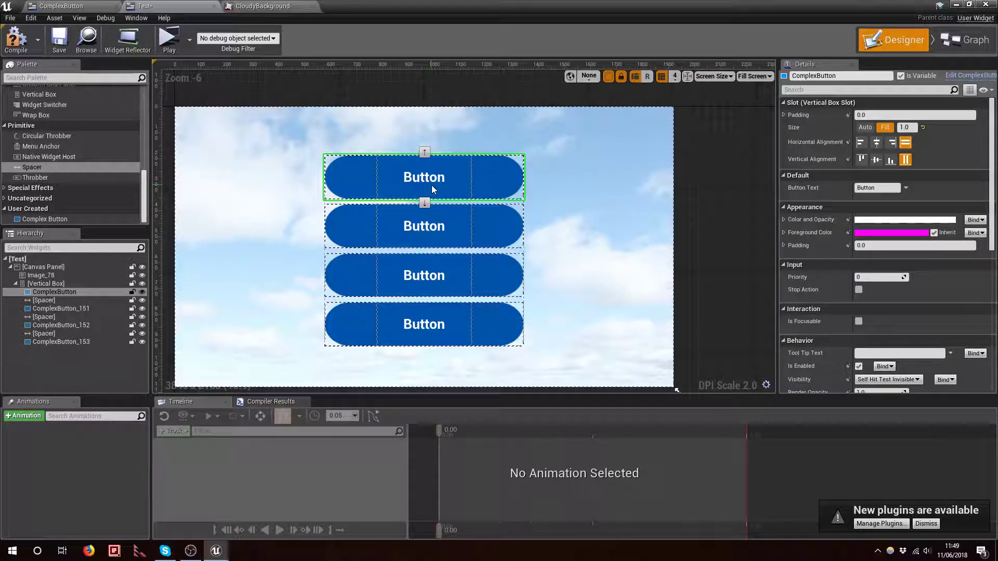
left_click(871, 190)
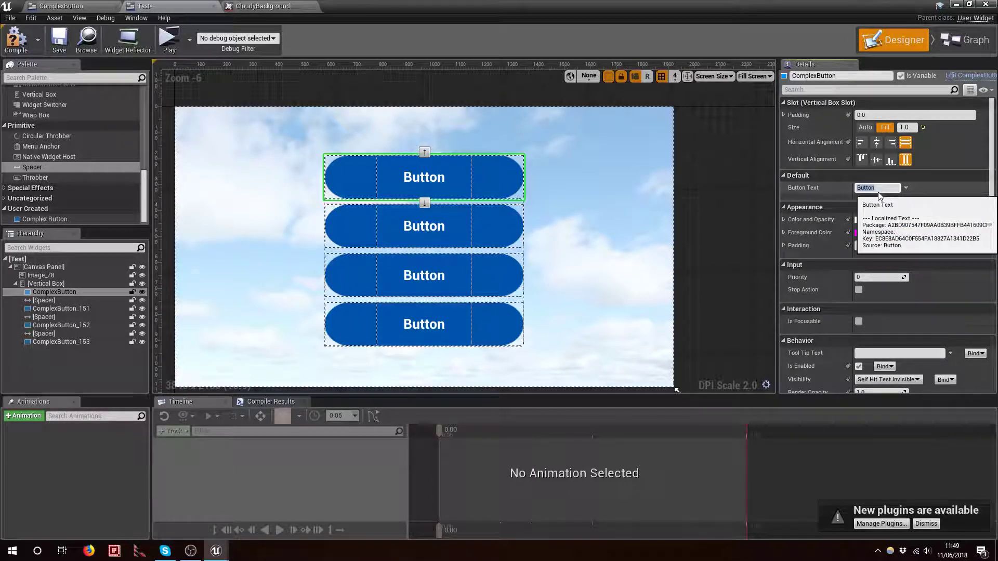
key("Return")
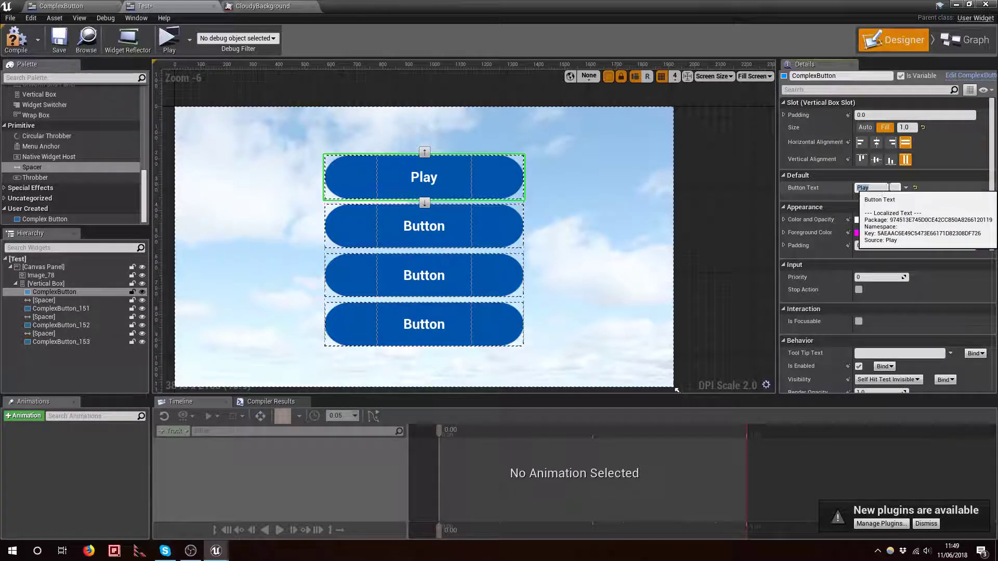
left_click(442, 225)
left_click(878, 188)
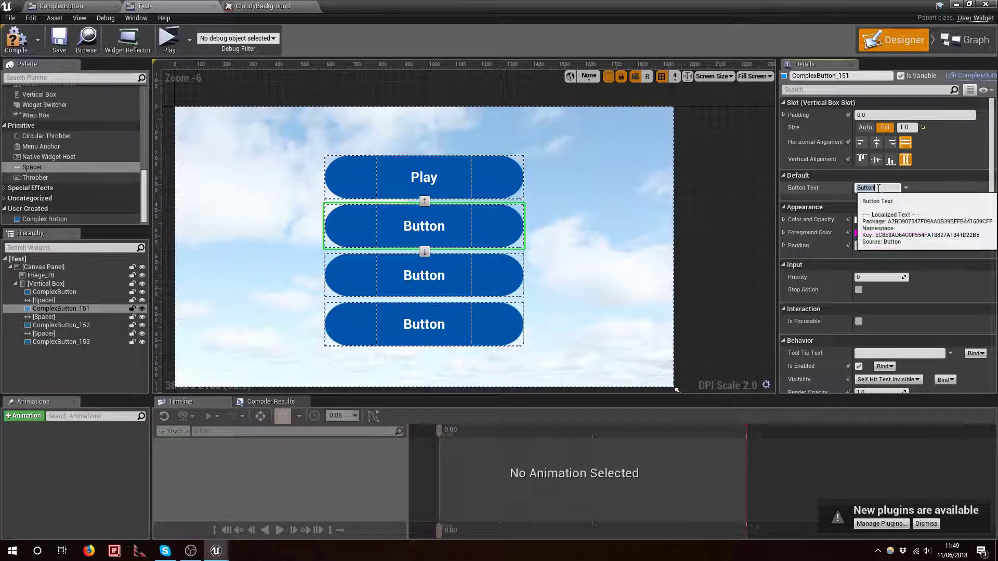
type("Load")
key("Return")
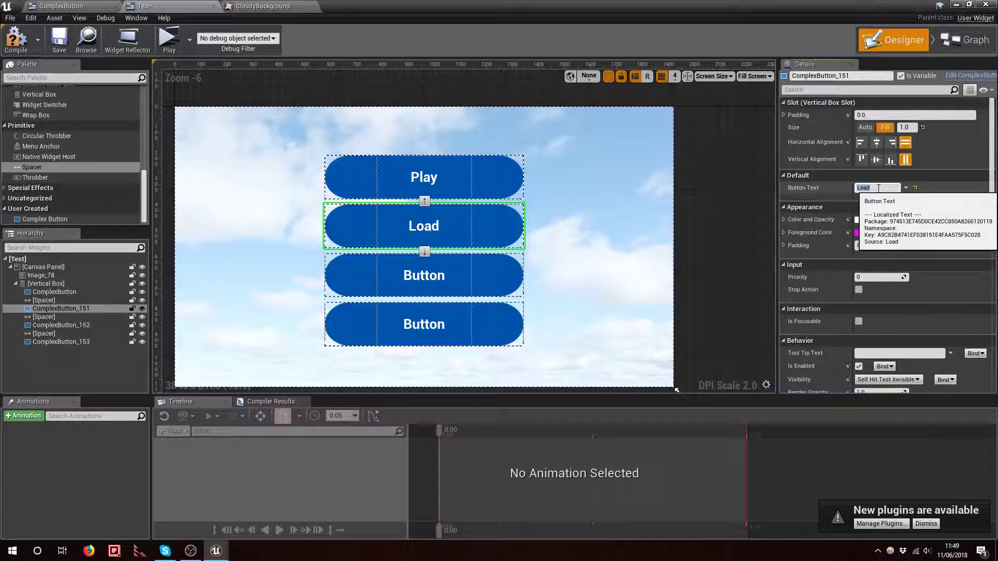
Set the Button Text of the third complex button to Save
left_click(463, 273)
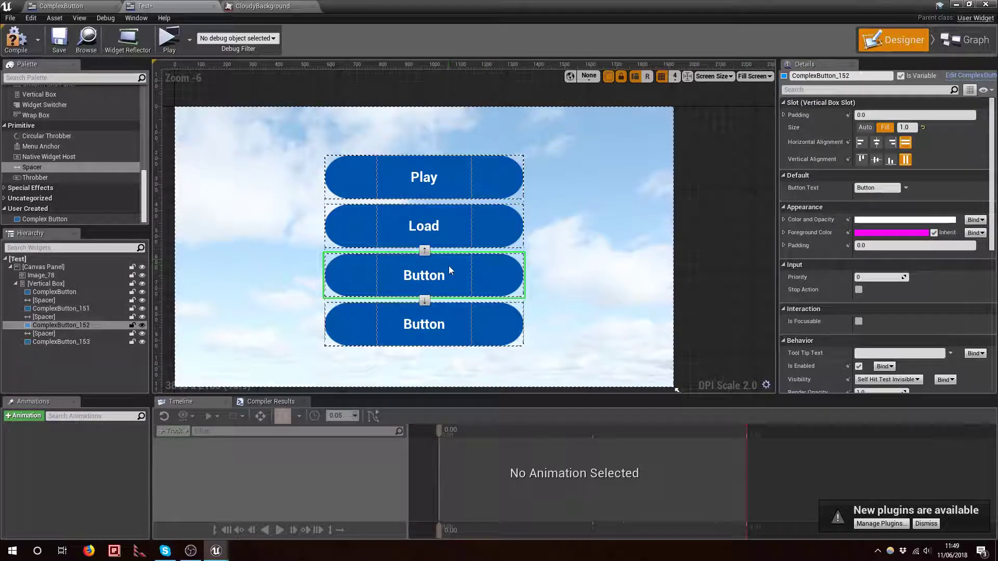
left_click(872, 188)
type("Load")
key("Return")
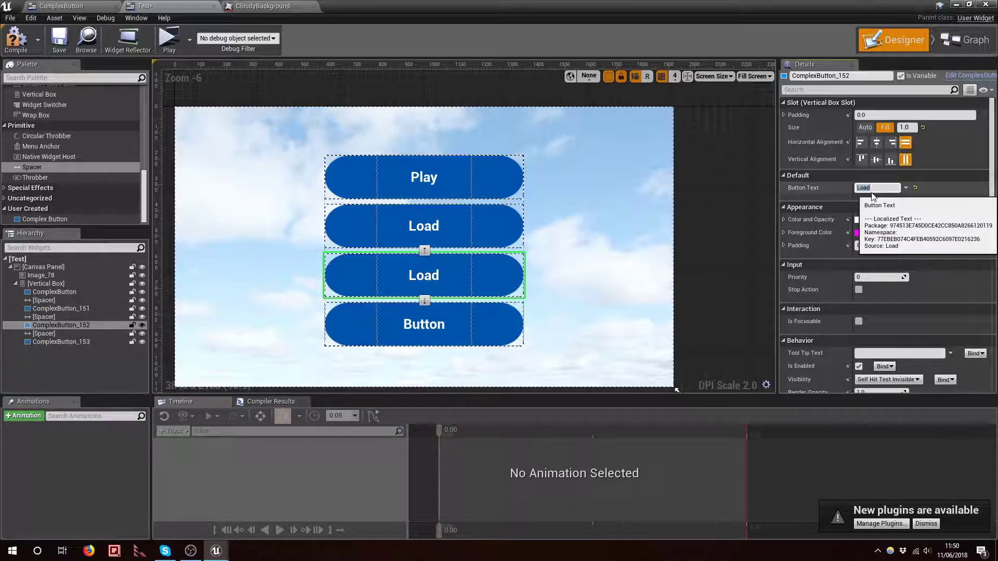
type("Save")
key("Return")
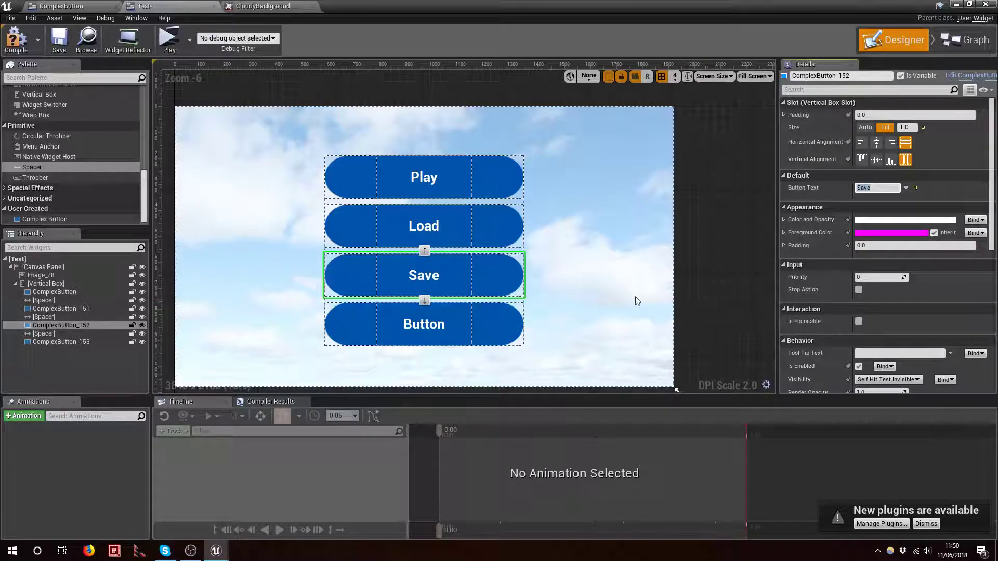
Set the Button Text of the fourth complex button to Quit
left_click(462, 323)
left_click(864, 189)
type("Qui")
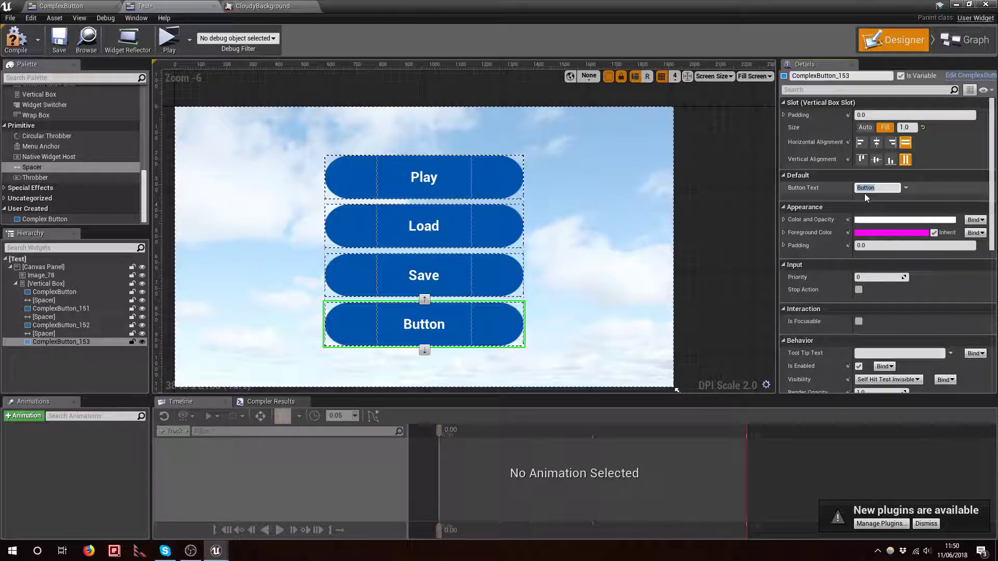
type("t")
key("Return")
Save the Test widget and play the game to preview the menu in a standalone window
left_click(54, 19)
left_click(59, 41)
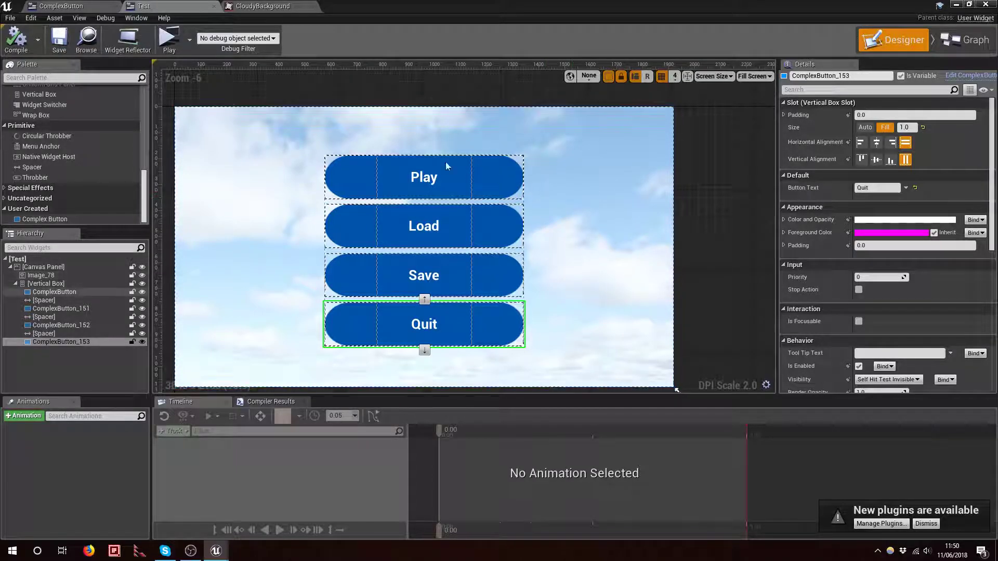
right_click_drag(312, 328, 310, 316)
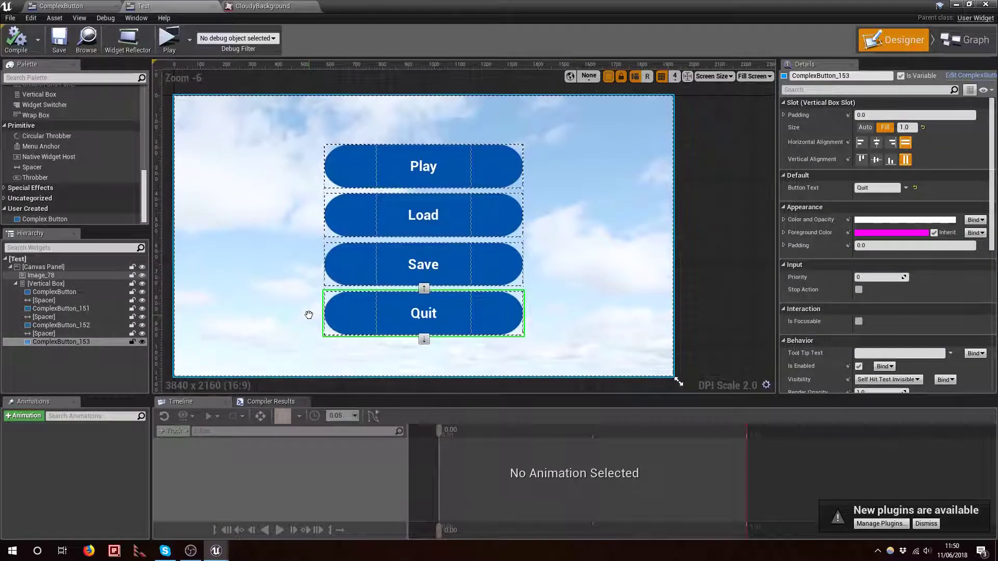
left_click(170, 46)
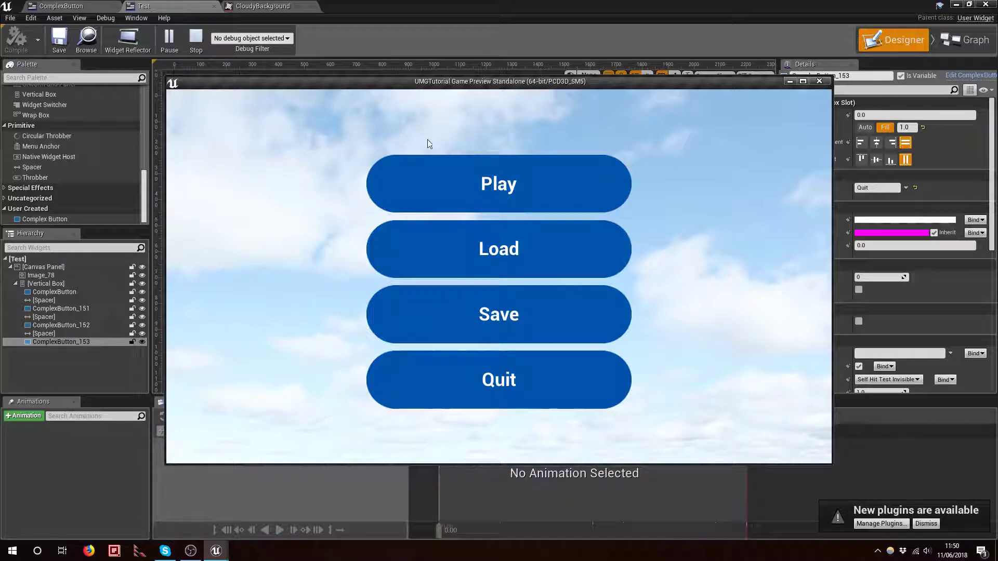